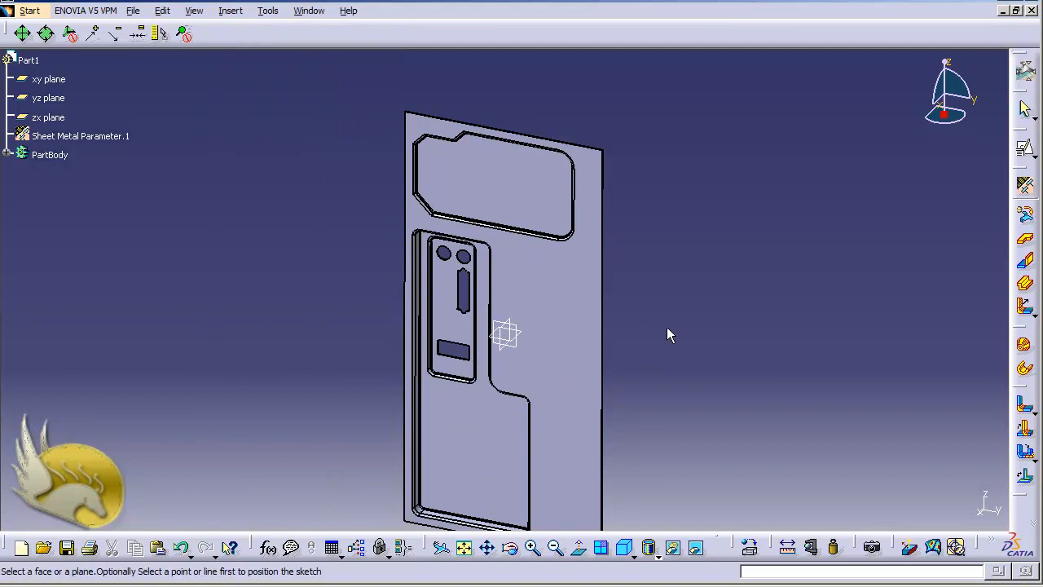
Start a sketch on the panel's large flat face and place a point about 70 mm horizontally and 84 mm above the origin
left_click(574, 278)
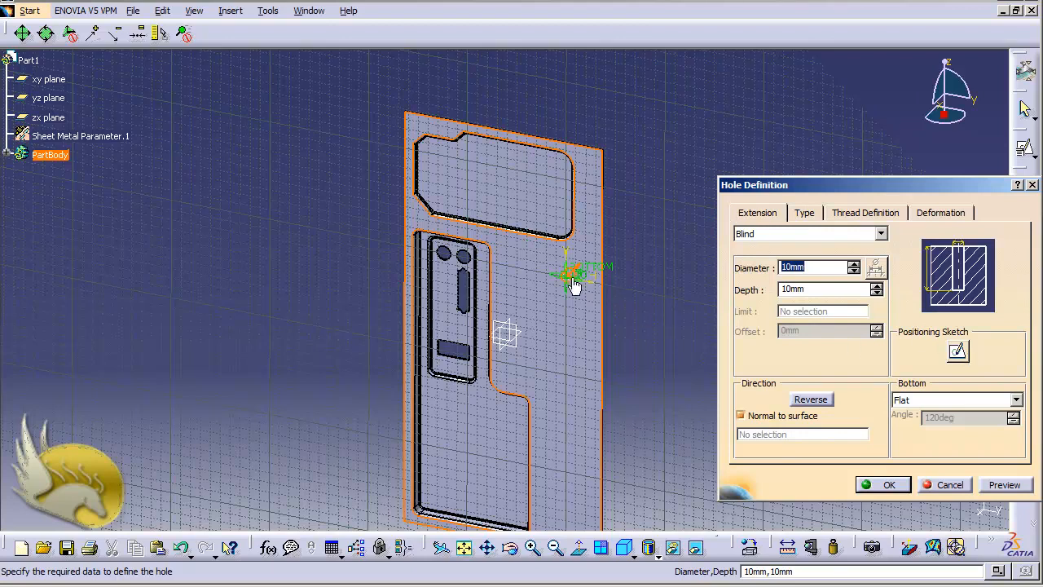
left_click(884, 484)
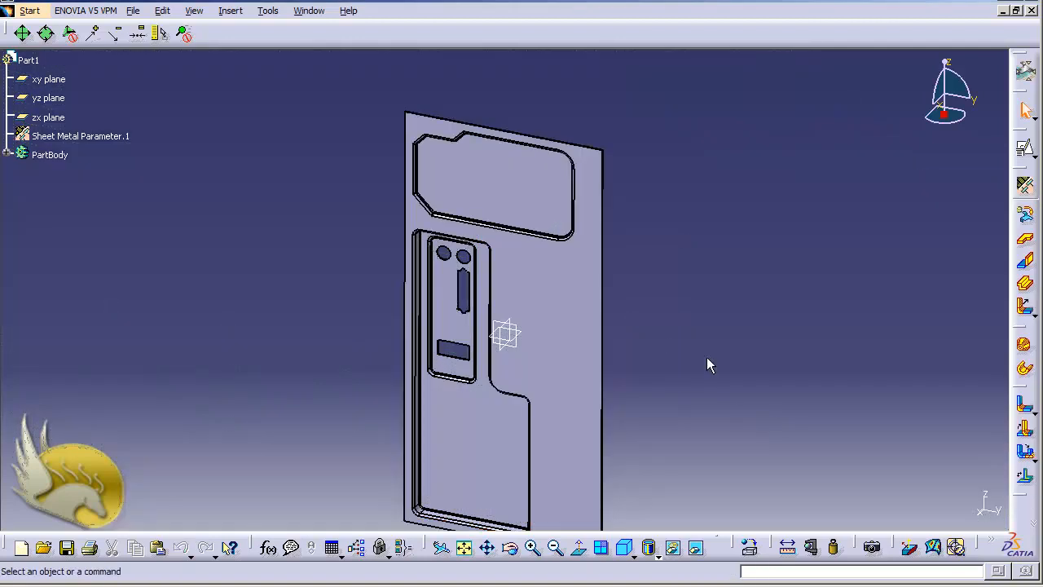
left_click(568, 307)
left_click(1024, 160)
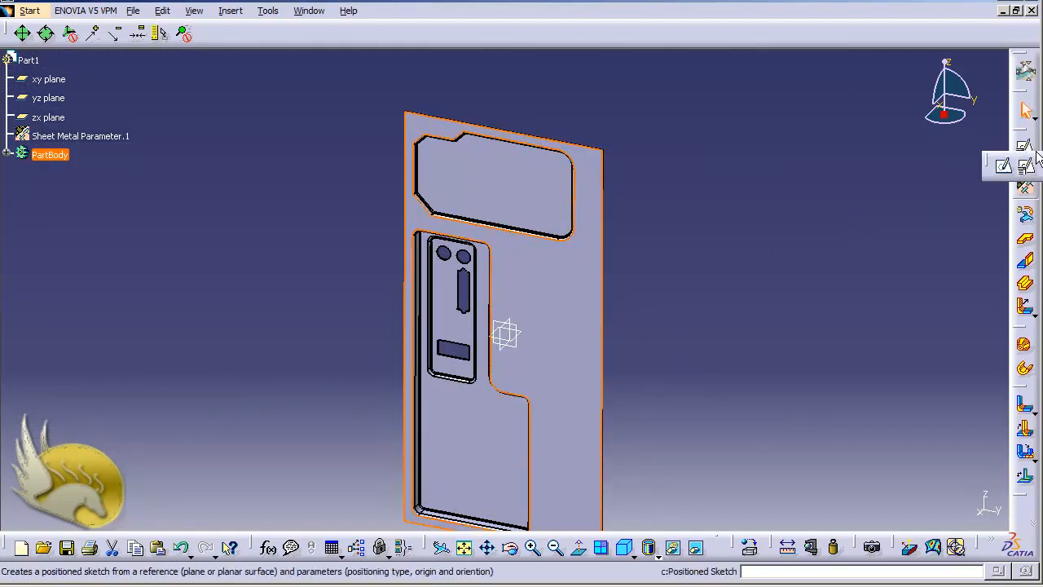
left_click(1009, 168)
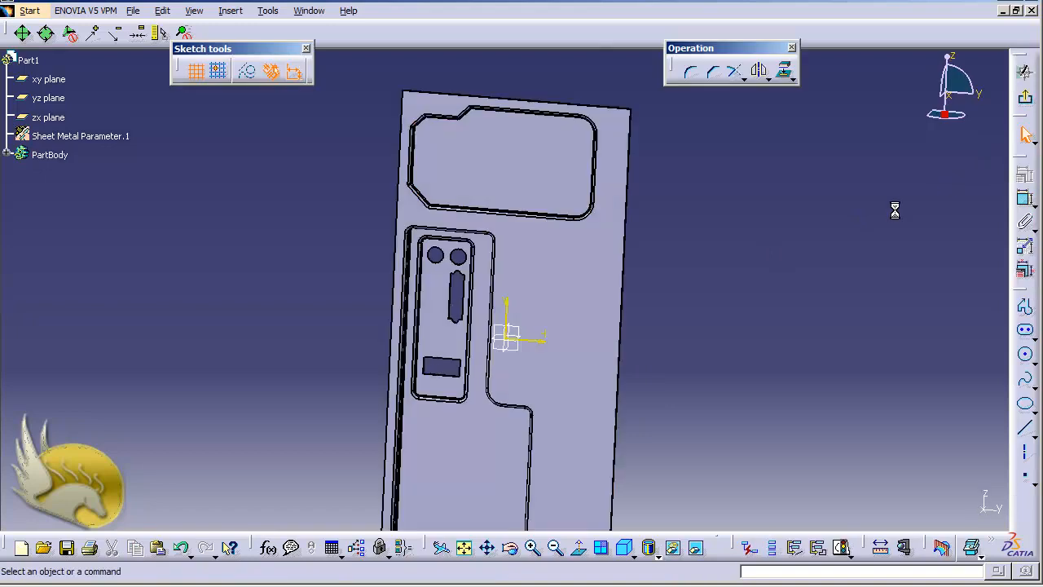
left_click(1025, 475)
left_click(582, 248)
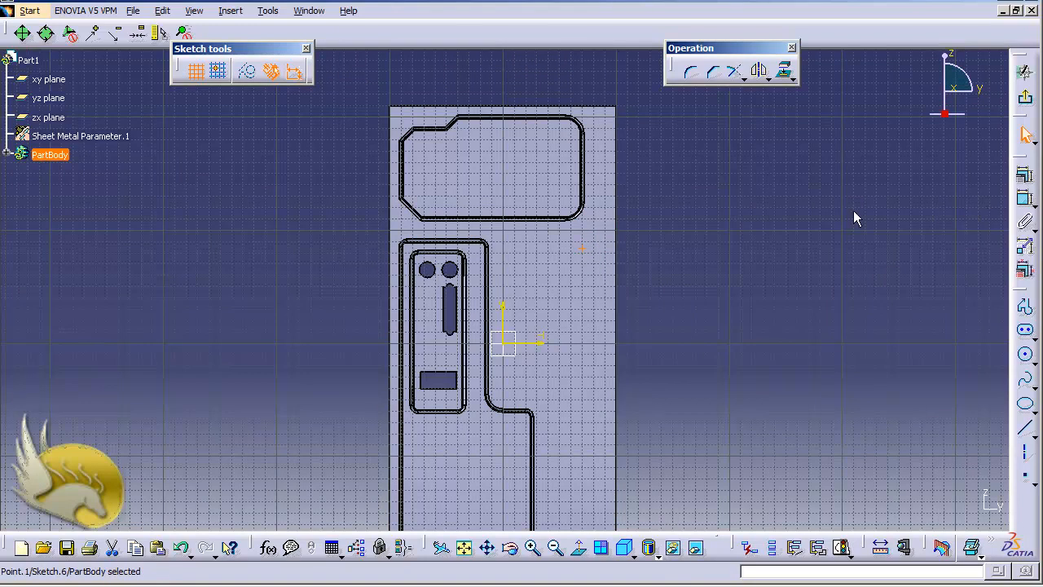
Constrain the point's vertical distance from the sketch's horizontal axis to 80 mm
left_click(1025, 199)
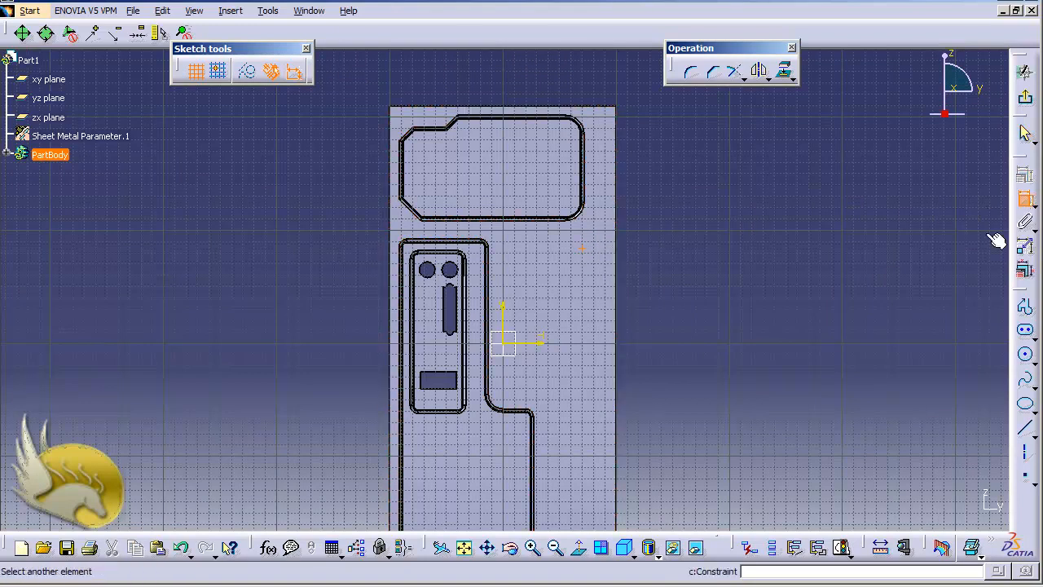
left_click(553, 347)
left_click(672, 321)
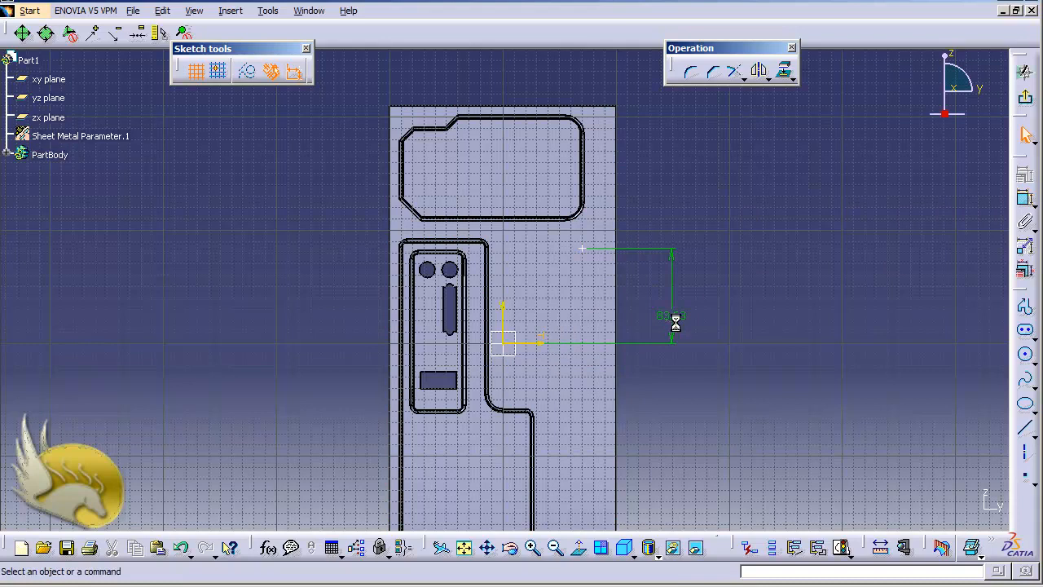
double_click(670, 318)
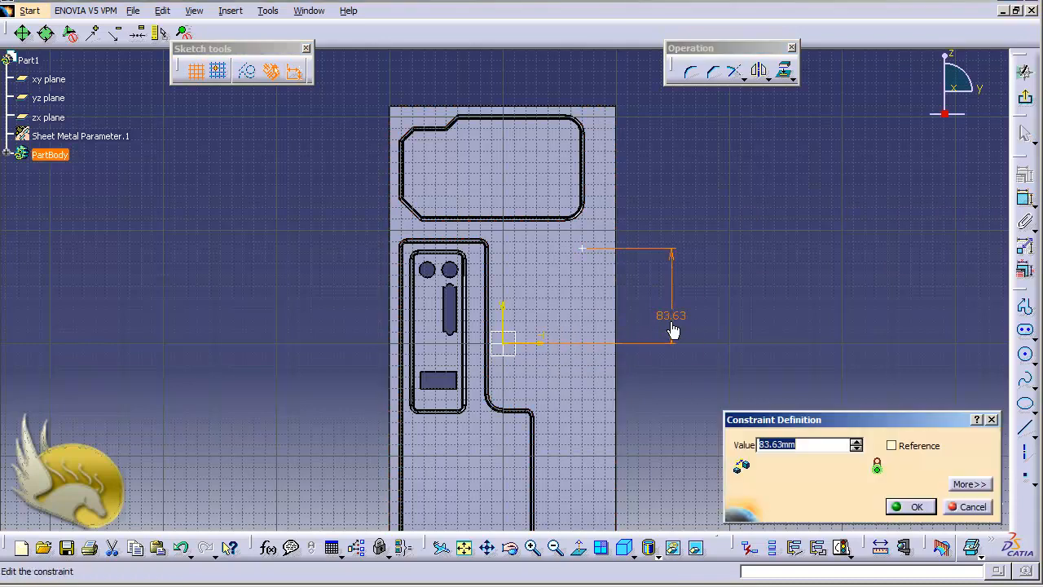
type("80")
key("Return")
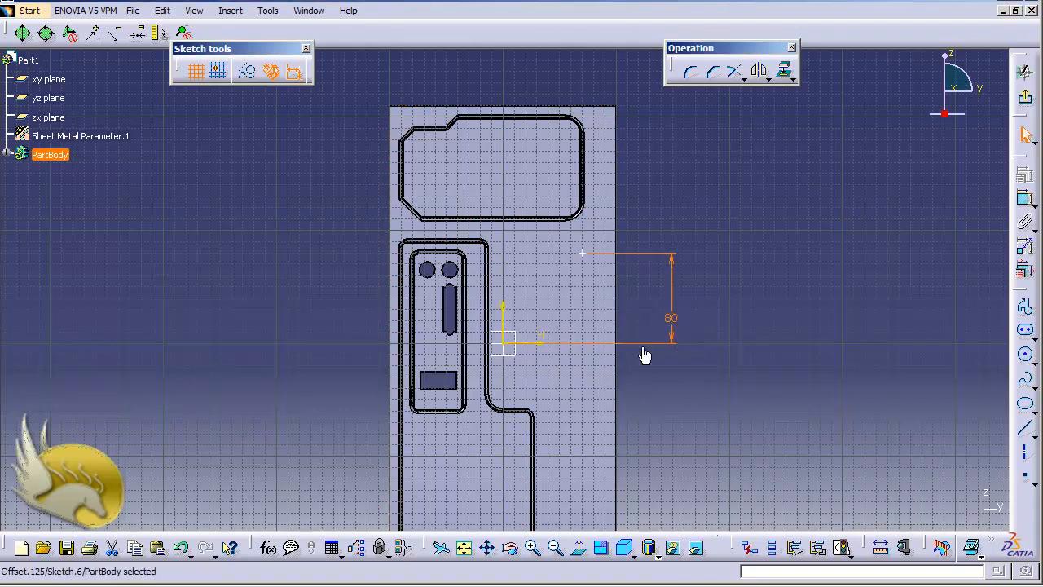
Constrain the point's horizontal distance from the sketch's vertical axis to 80 mm and exit the sketch
left_click(1025, 198)
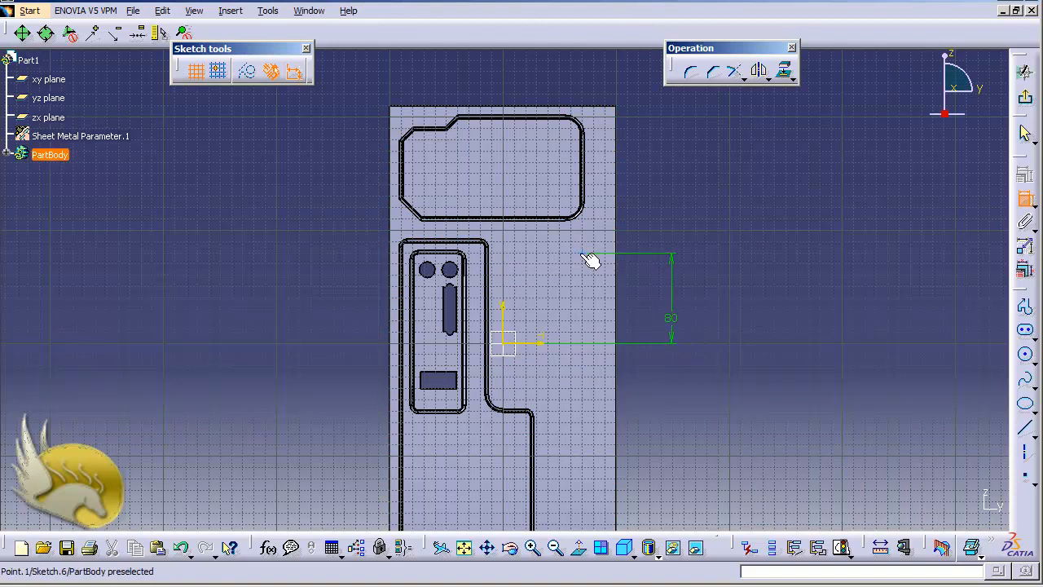
left_click(584, 255)
left_click(505, 306)
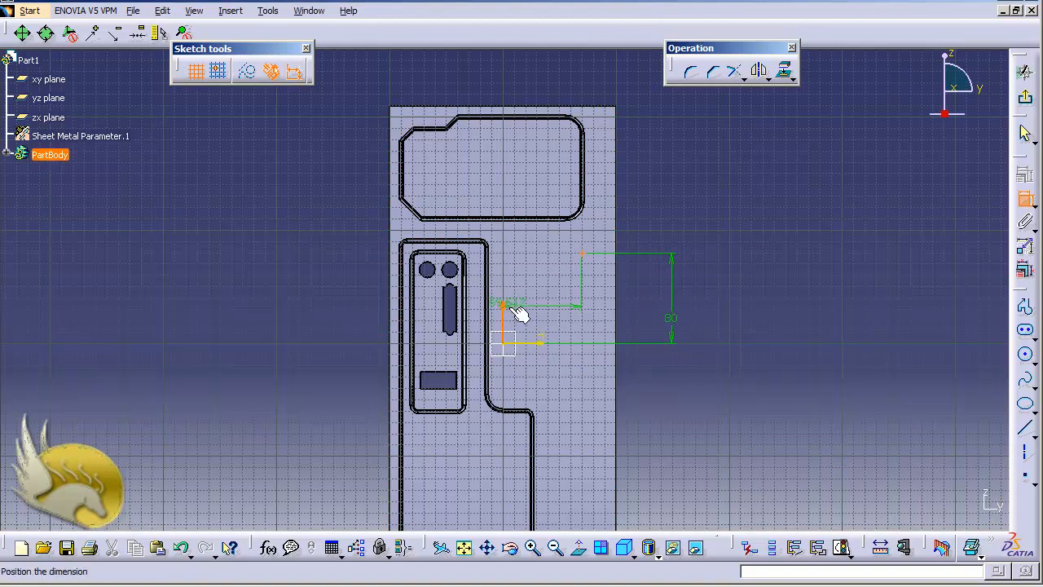
left_click(554, 244)
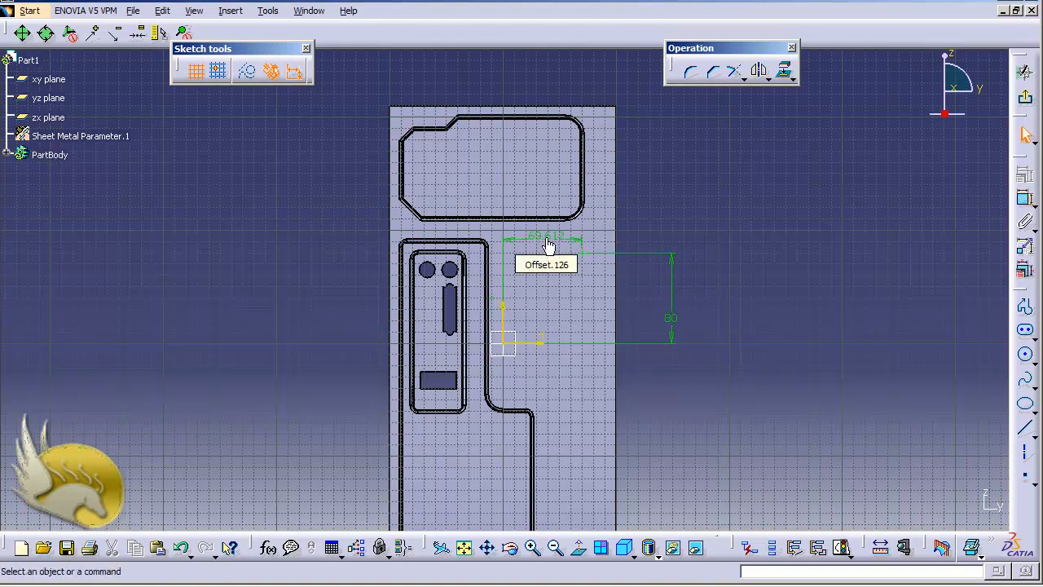
double_click(548, 246)
type("80")
key("Return")
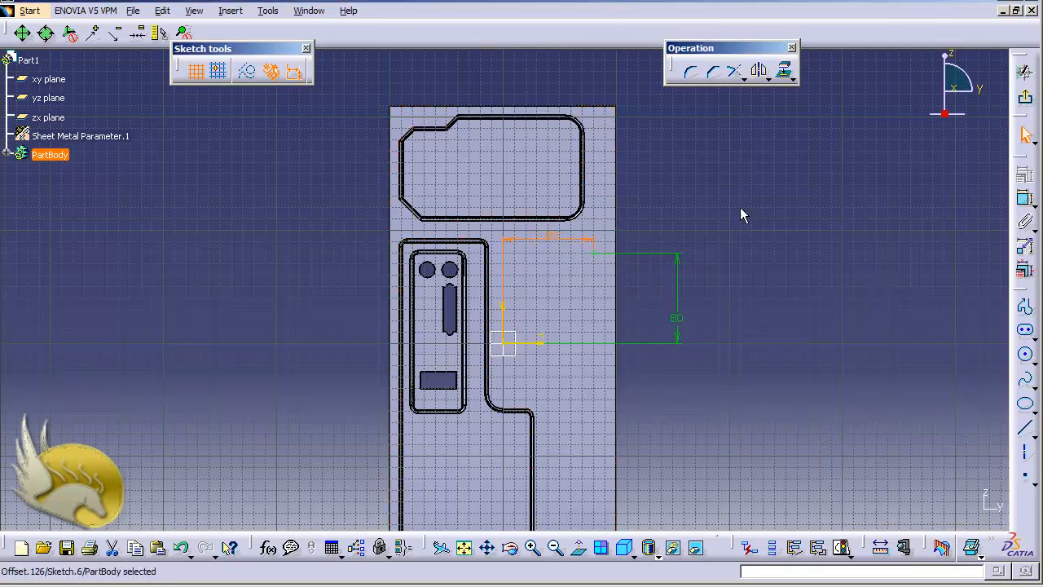
left_click(1025, 136)
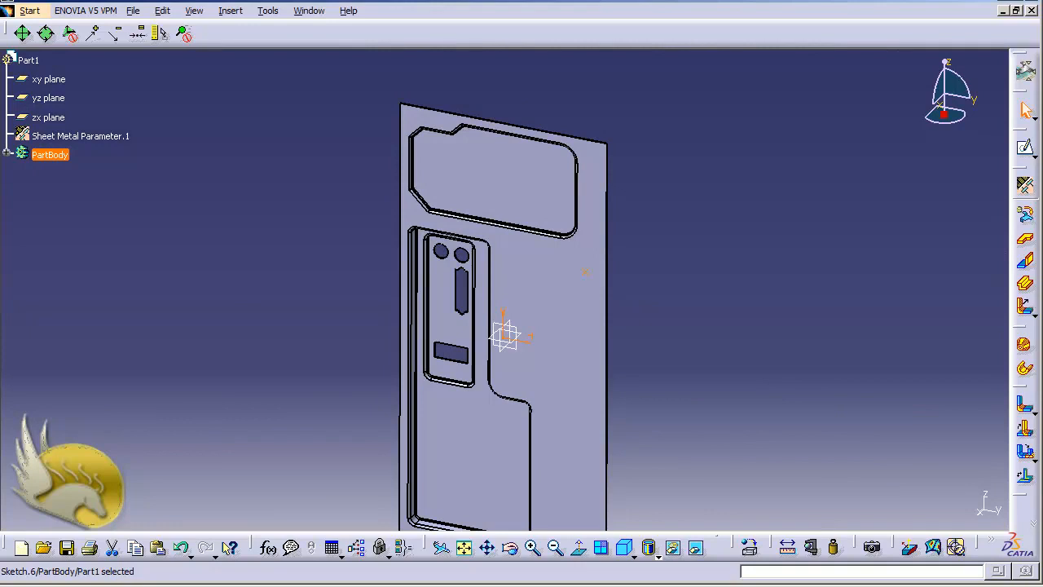
left_click(230, 11)
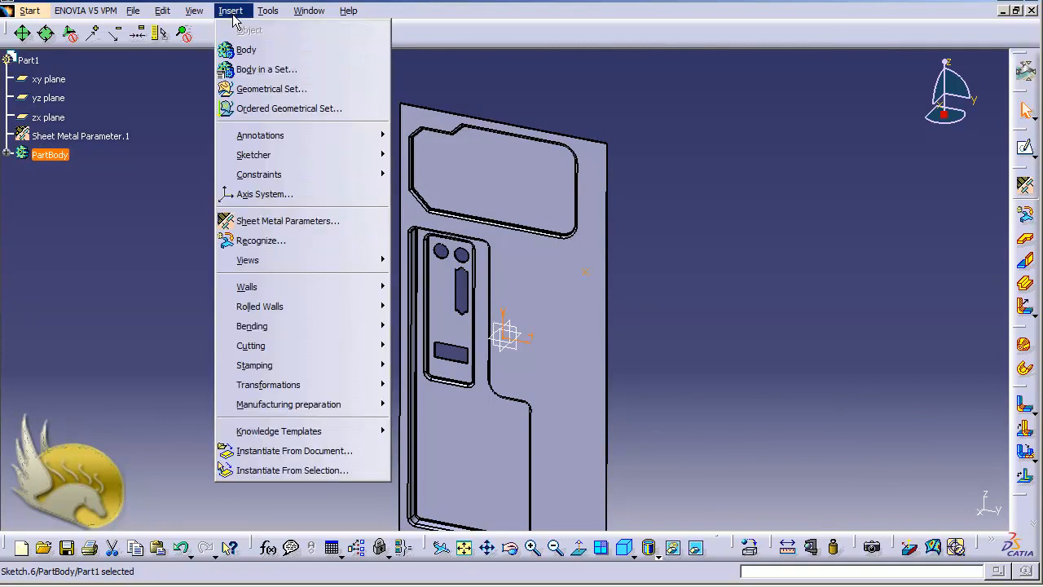
mouse_move(358, 349)
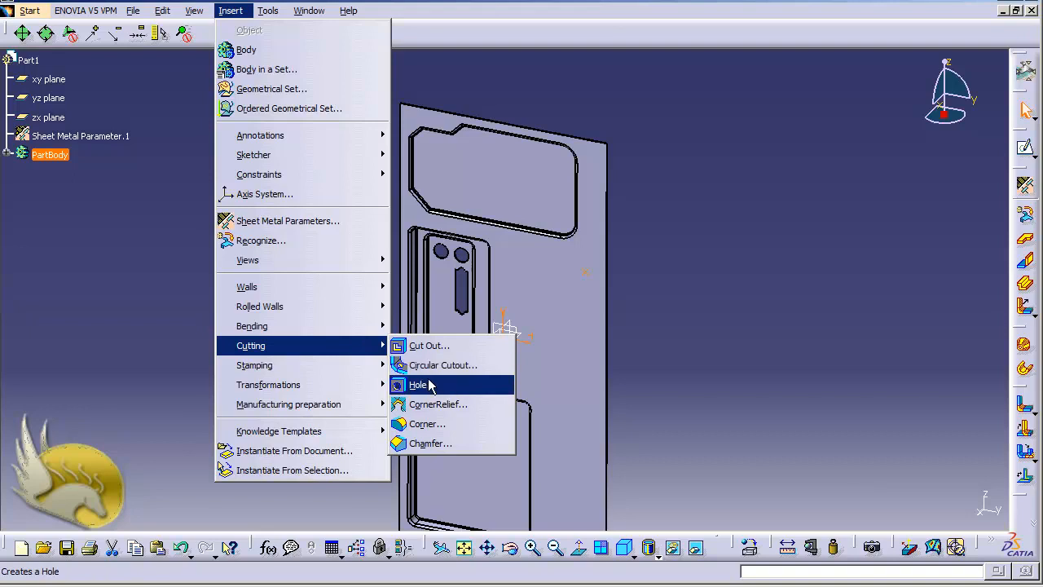
left_click(418, 384)
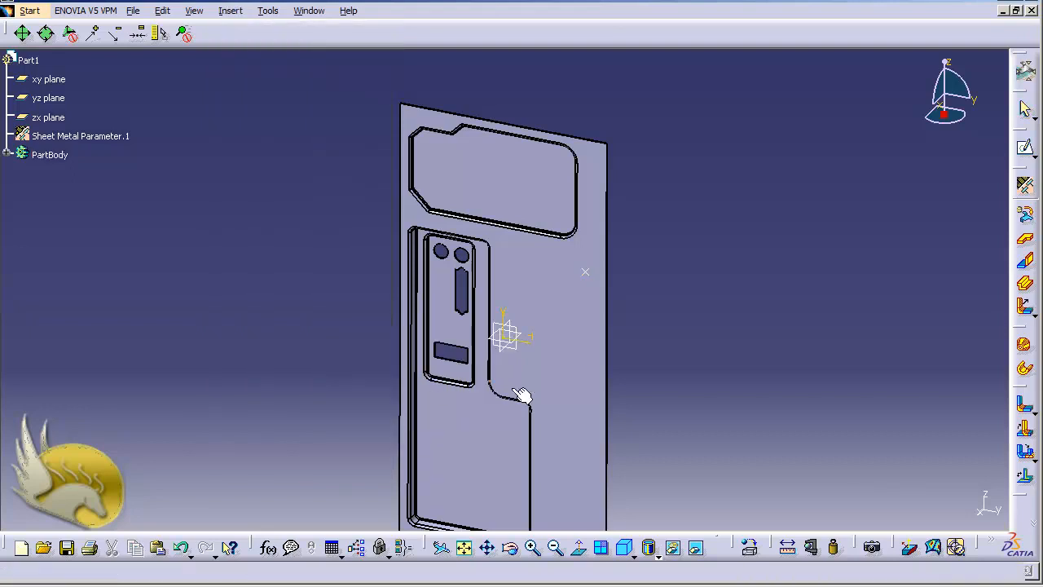
left_click(565, 331)
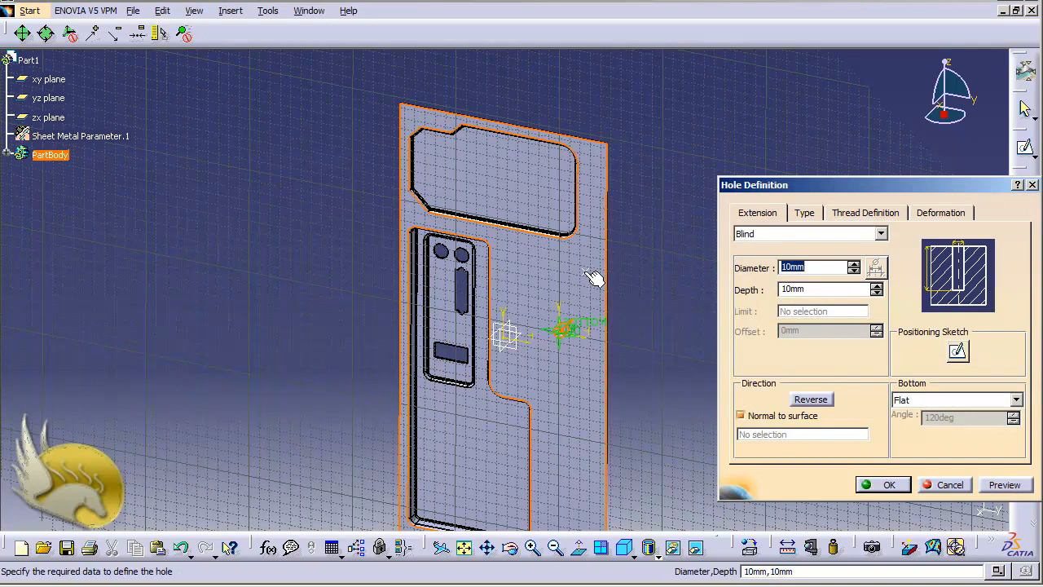
left_click(937, 485)
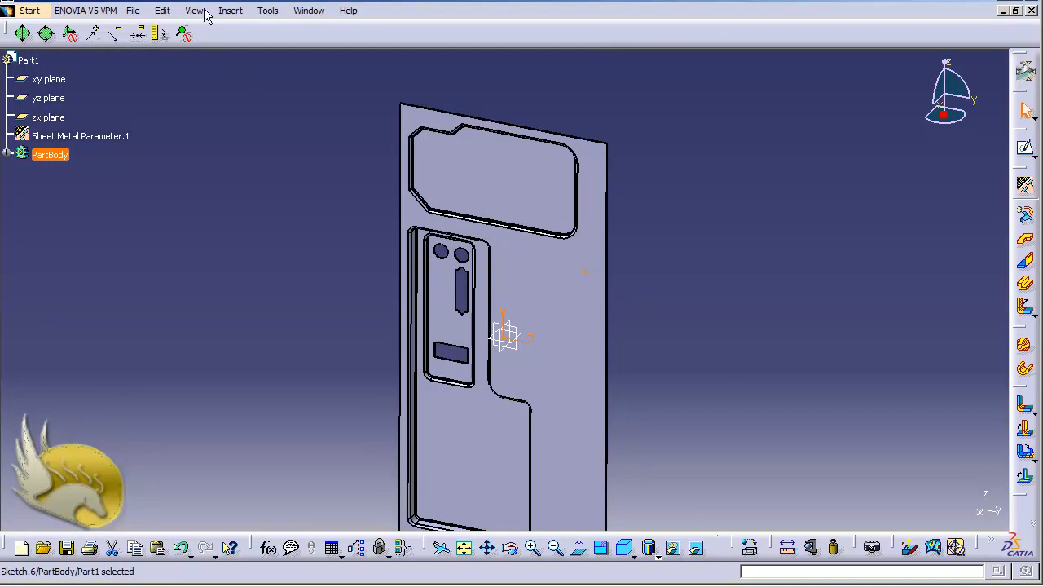
Create a 6 mm diameter hole at the sketched point on the panel face, with its extension set to Up To Last
left_click(230, 11)
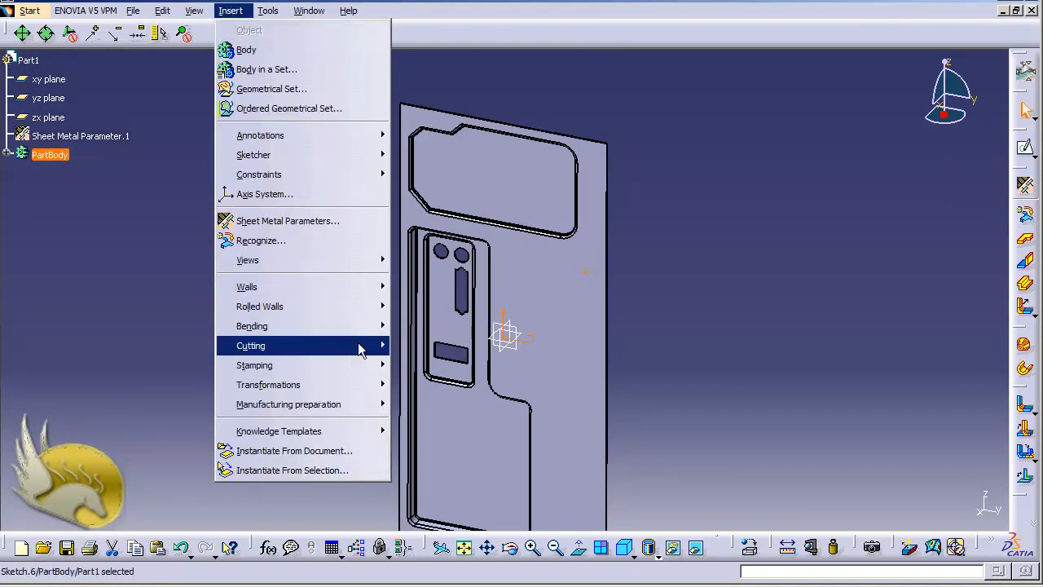
mouse_move(383, 345)
left_click(402, 385)
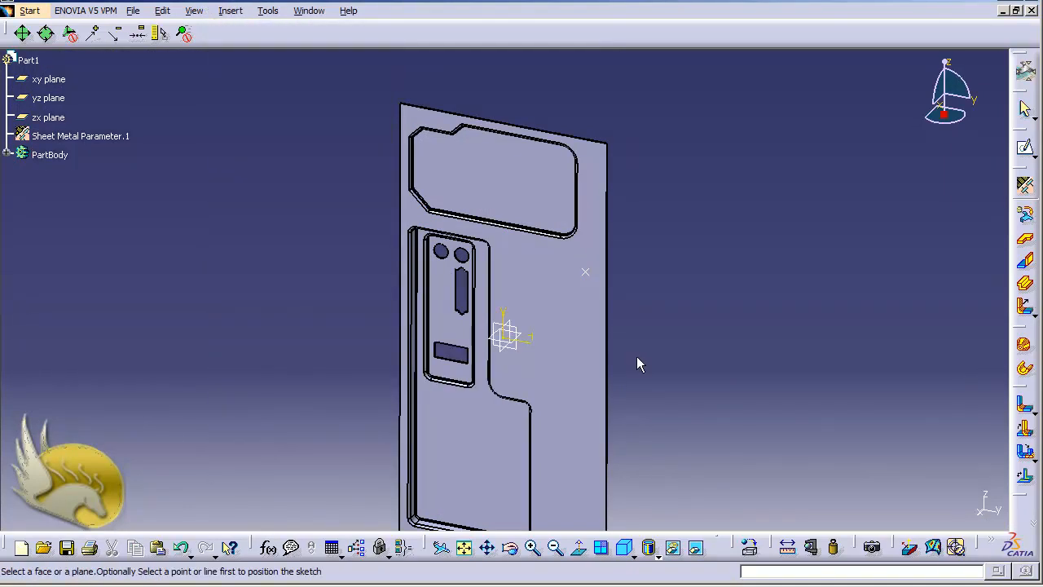
left_click(594, 277)
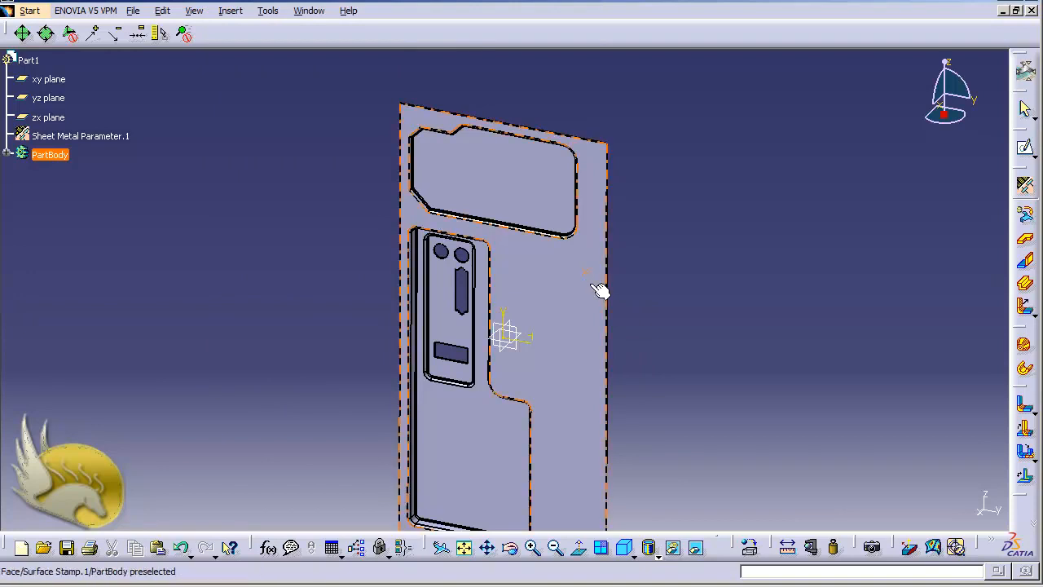
left_click(550, 322)
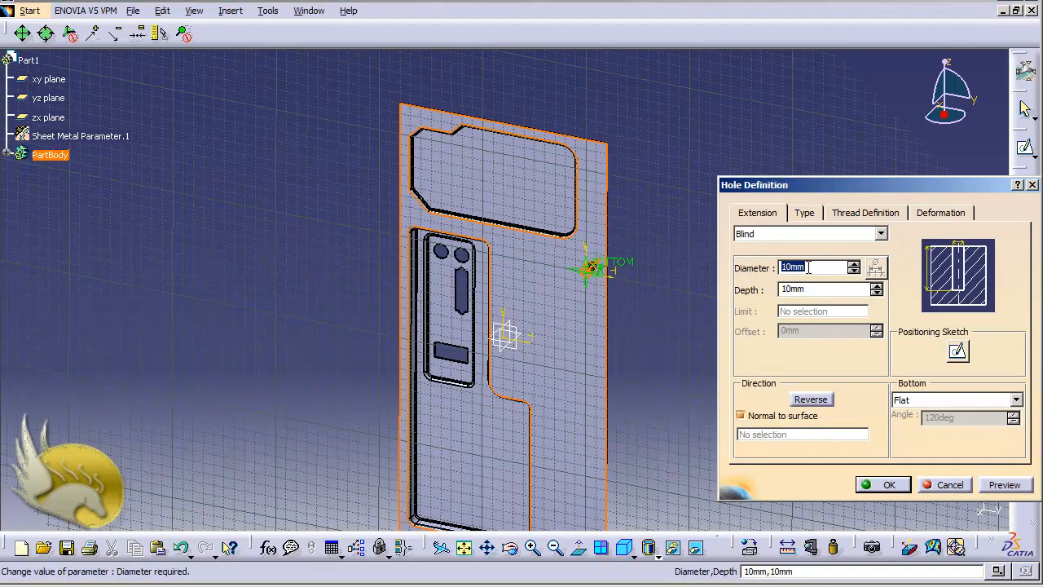
type("6")
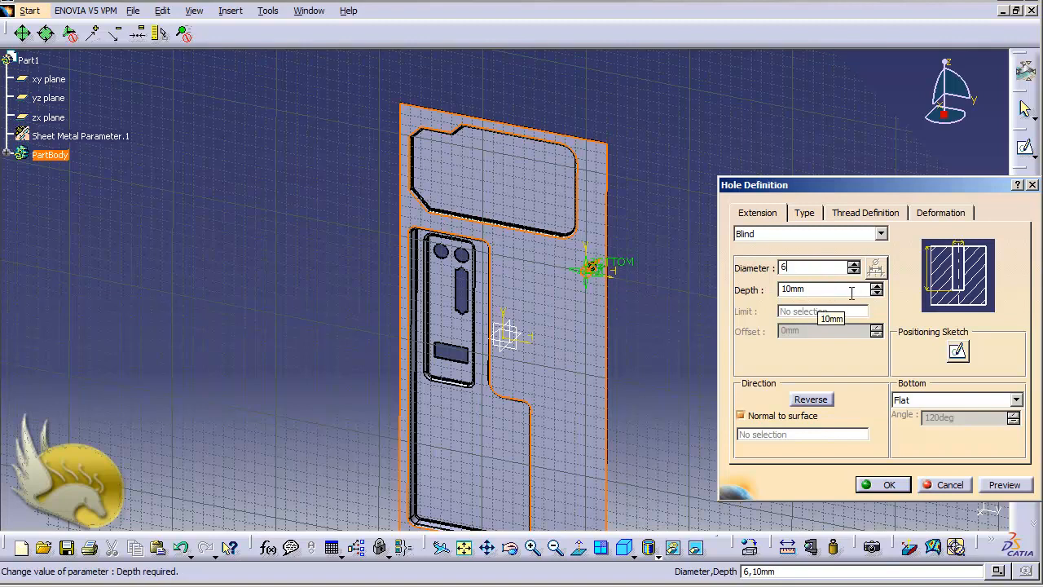
left_click(881, 235)
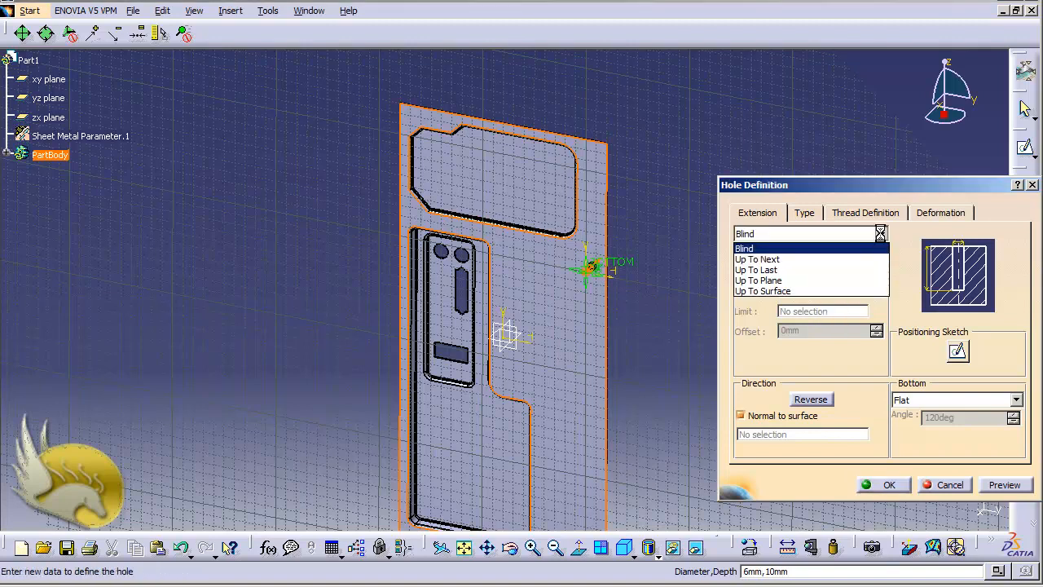
left_click(833, 269)
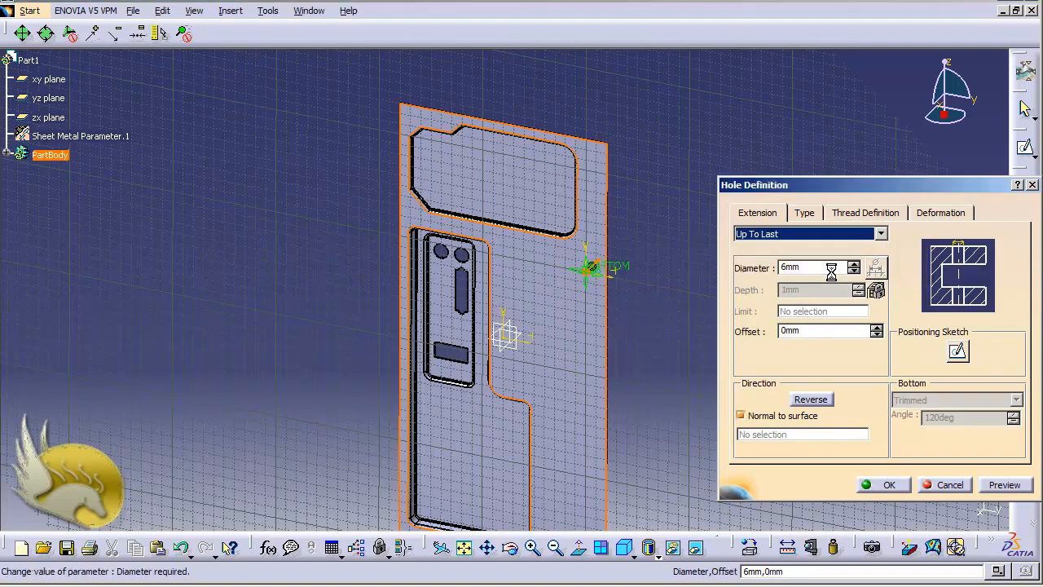
left_click(890, 485)
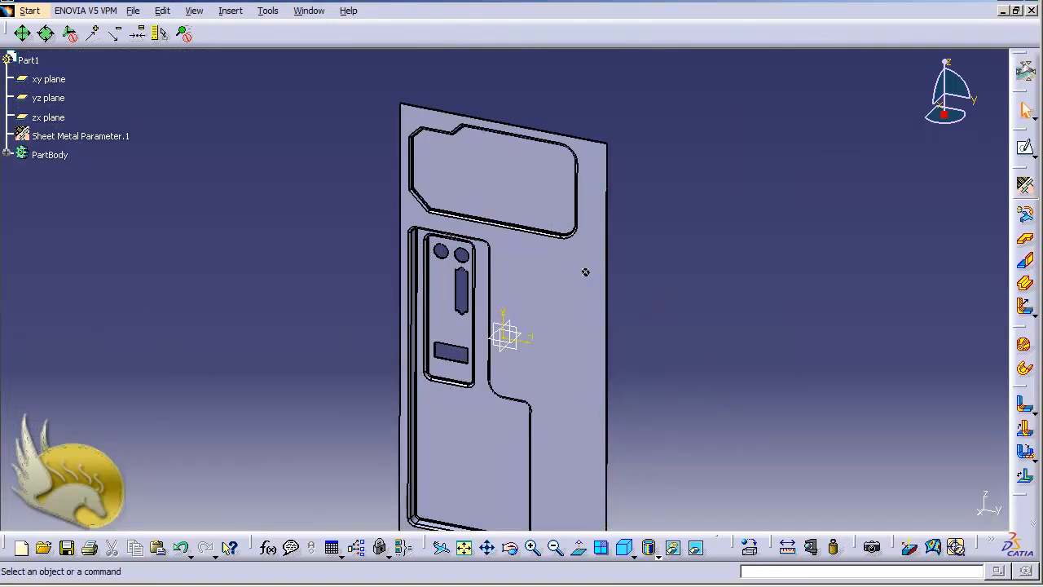
Expand PartBody in the specification tree and hide Sketch.6, which holds the positioning point
left_click(7, 155)
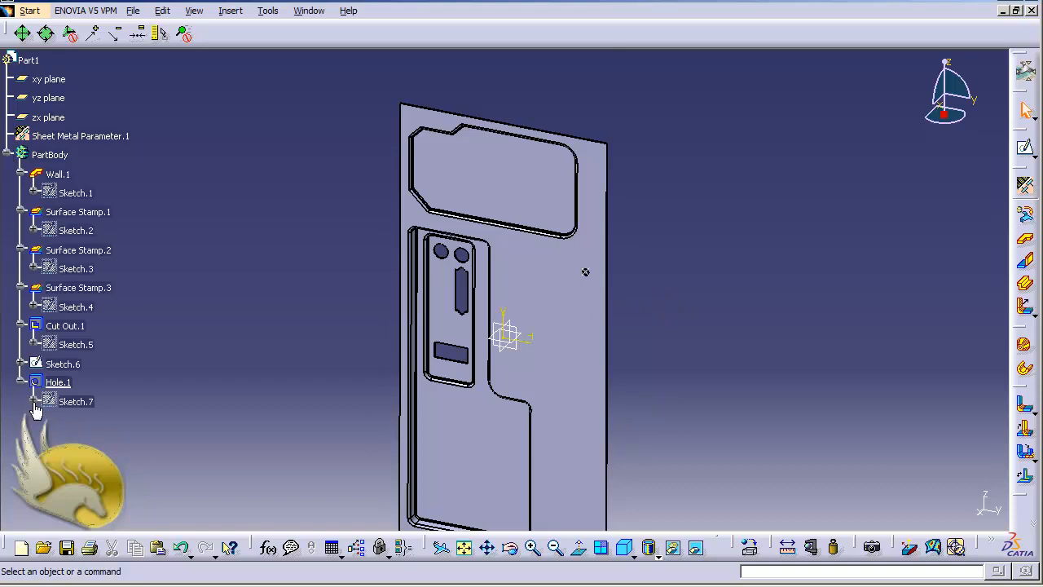
left_click(56, 367)
right_click(55, 368)
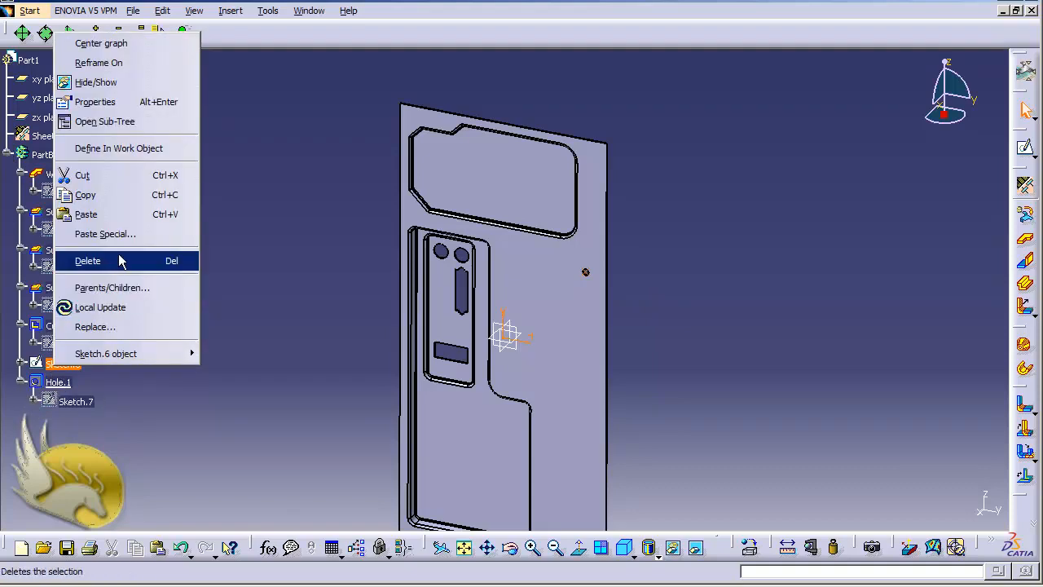
left_click(112, 88)
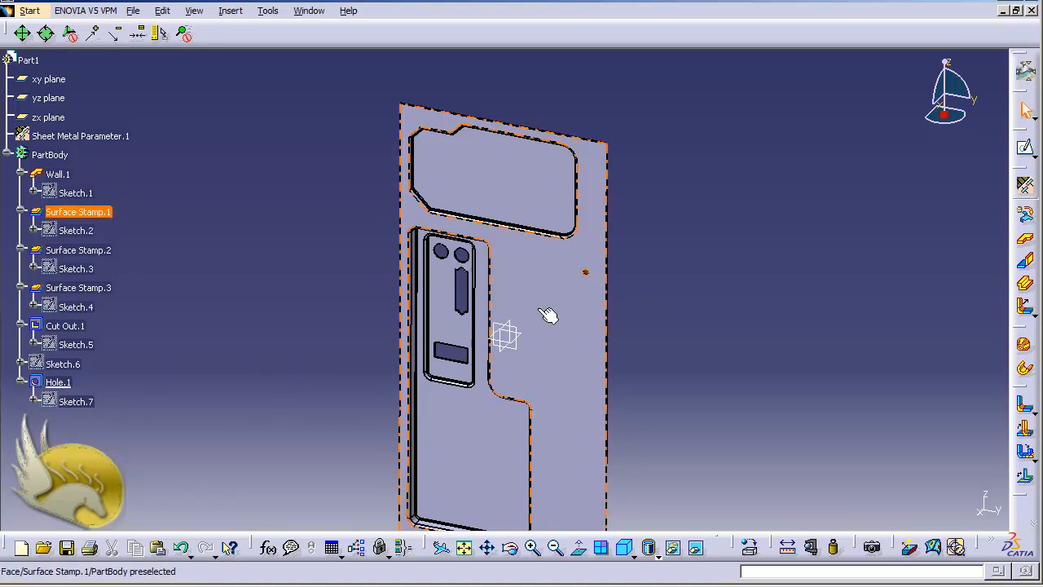
Start a rectangular pattern of Hole.1 with 8 instances at 12 mm spacing in the first direction
left_click(230, 10)
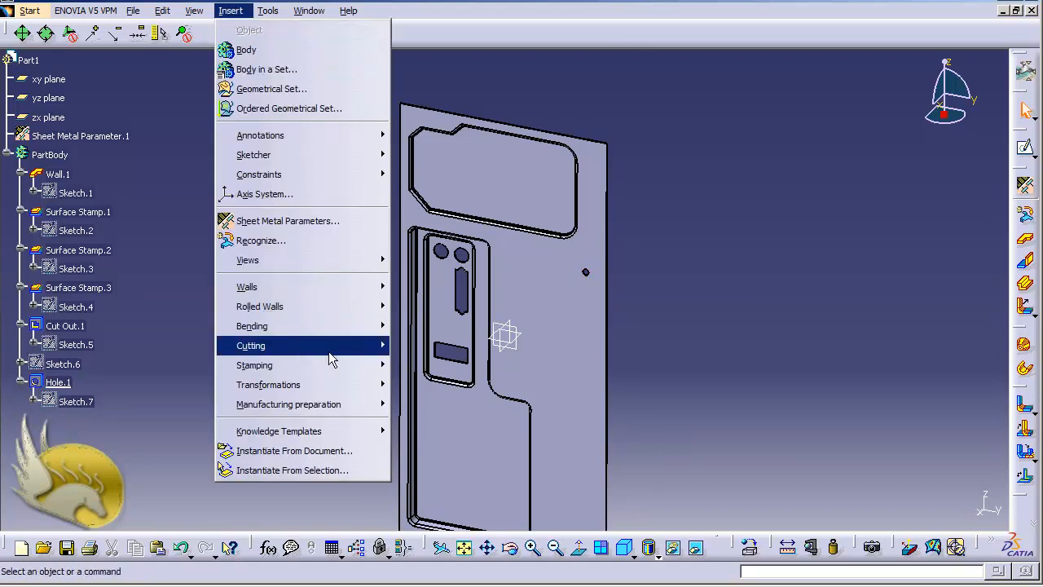
mouse_move(365, 386)
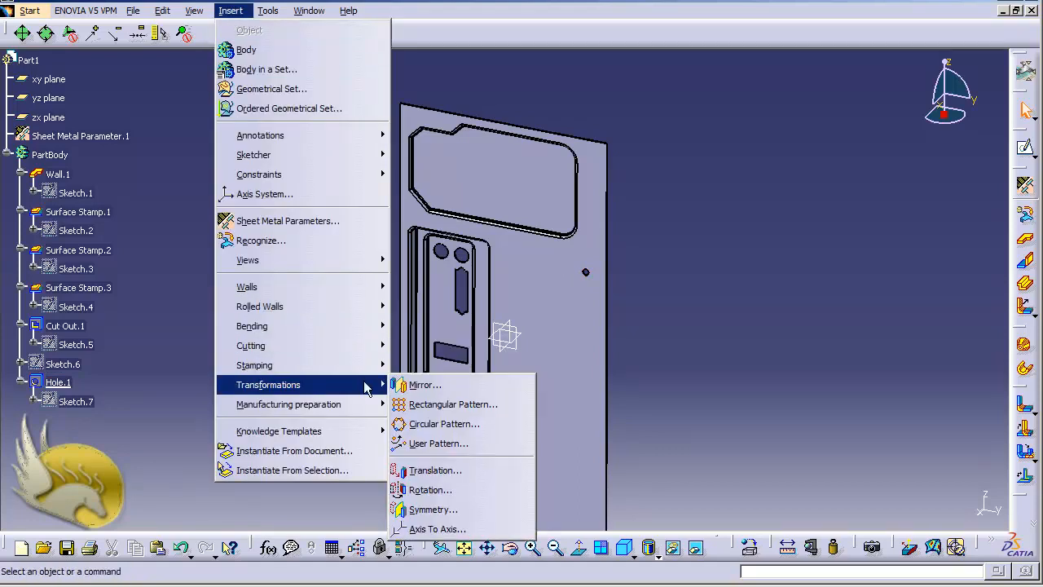
left_click(428, 404)
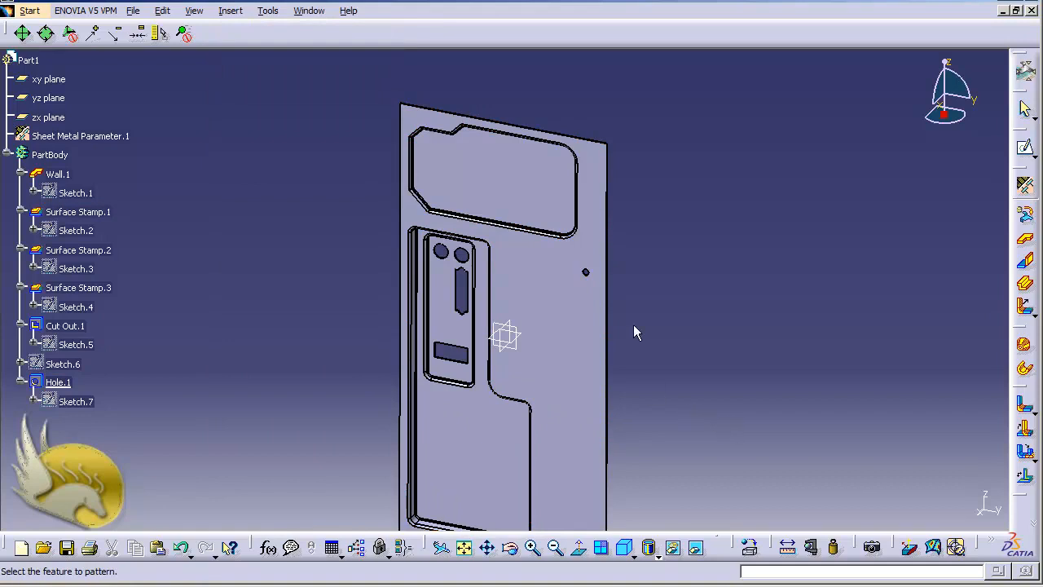
left_click(74, 382)
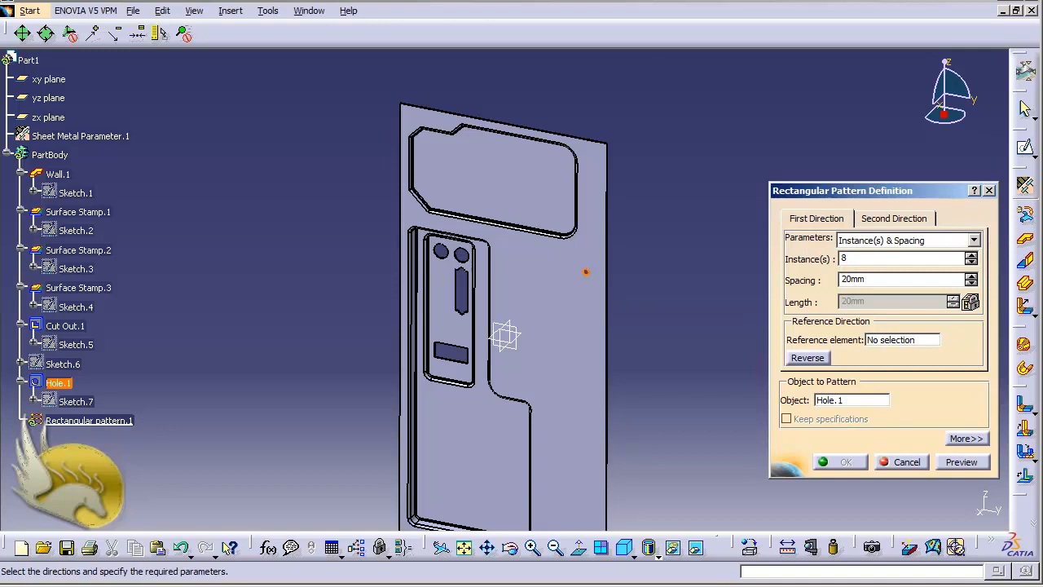
left_click(865, 278)
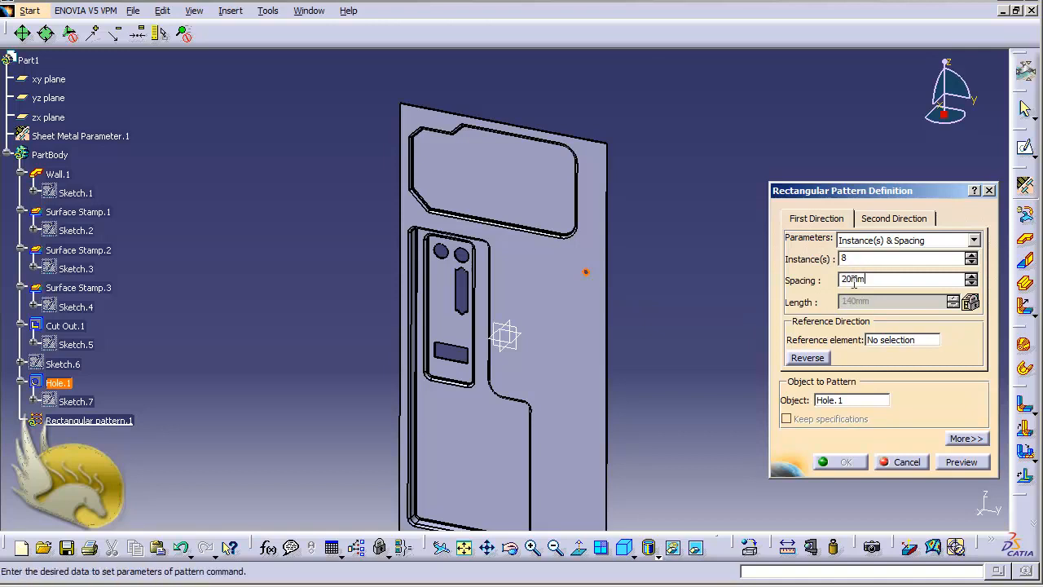
left_click_drag(871, 281, 826, 281)
type("12")
Use the panel's upper edge as the first reference direction, with the row of holes running inward across the panel
left_click(900, 342)
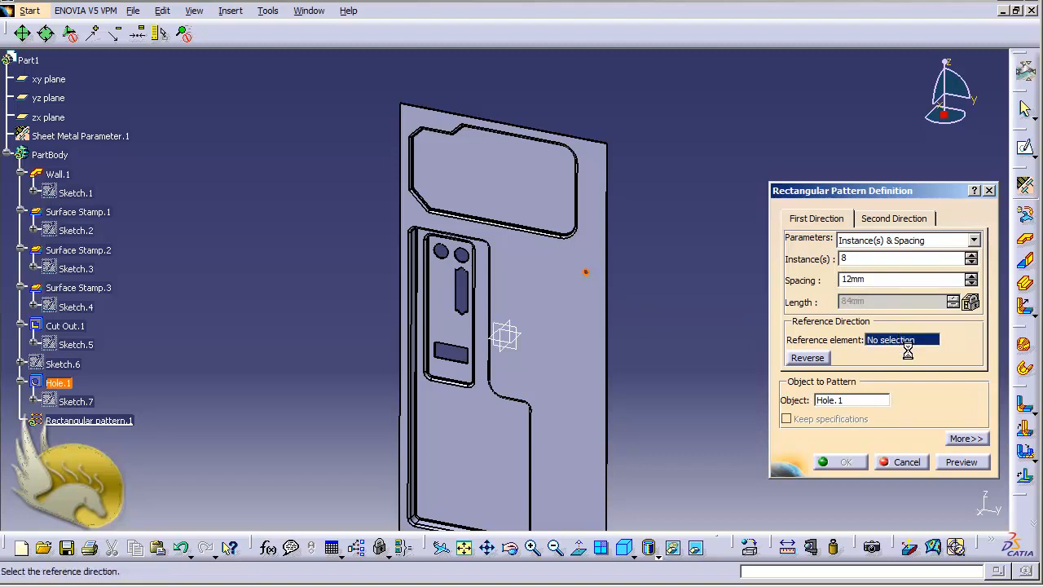
left_click(559, 136)
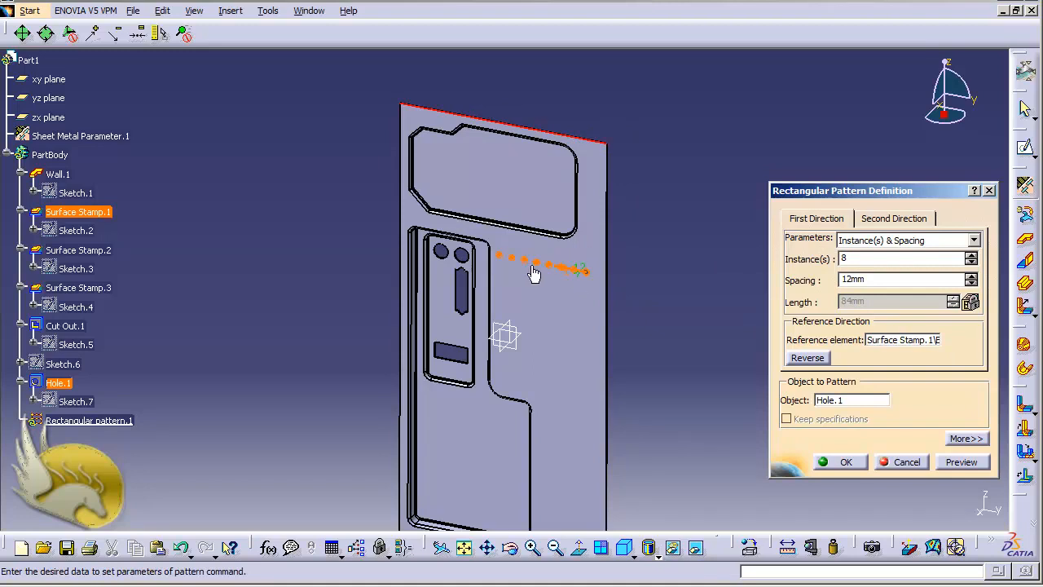
left_click(582, 276)
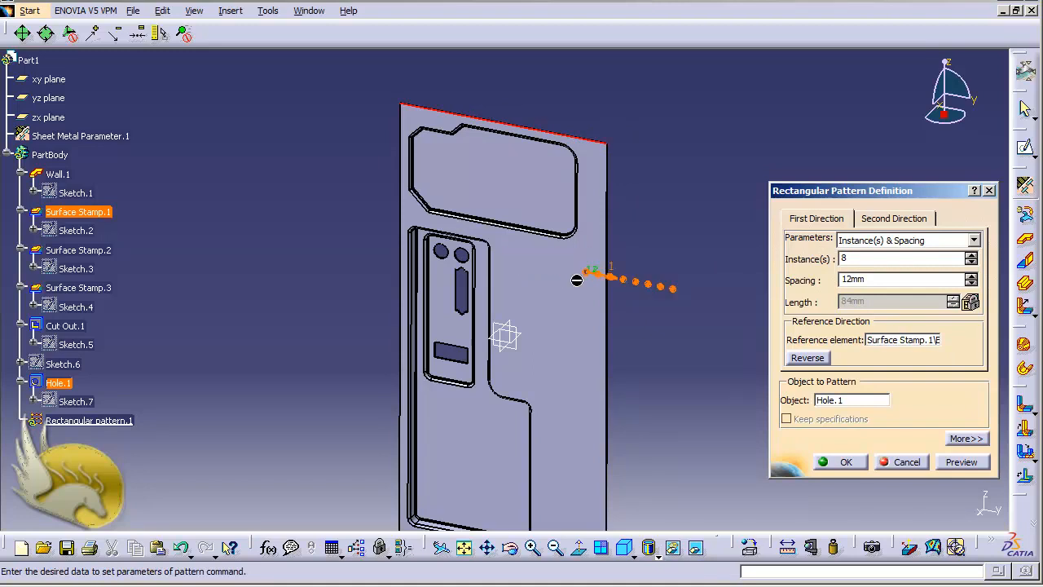
left_click(589, 277)
Set the pattern's second direction to 12 instances at 10 mm spacing
left_click(877, 220)
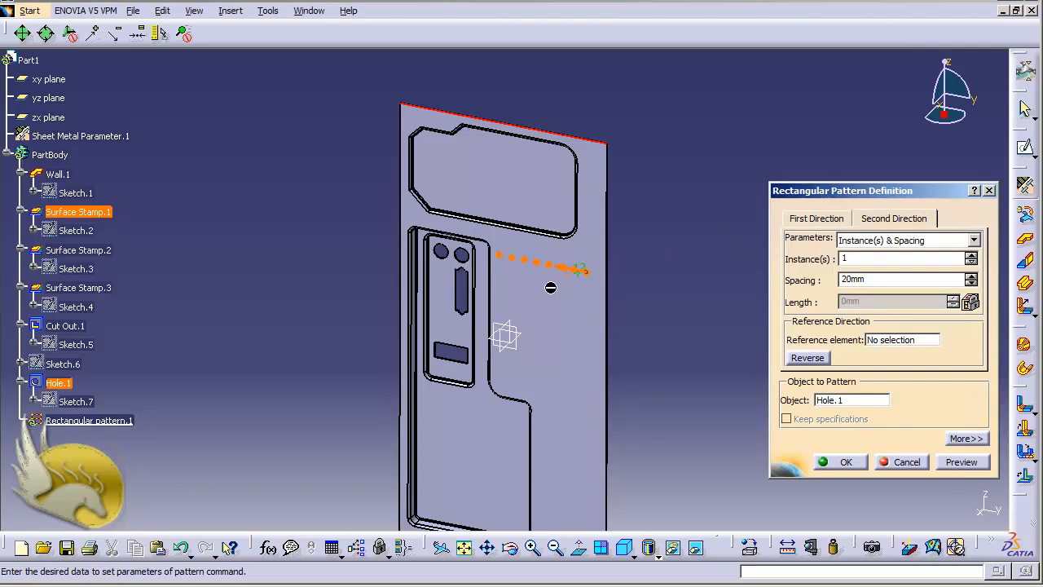
left_click(848, 259)
type("2")
left_click(848, 281)
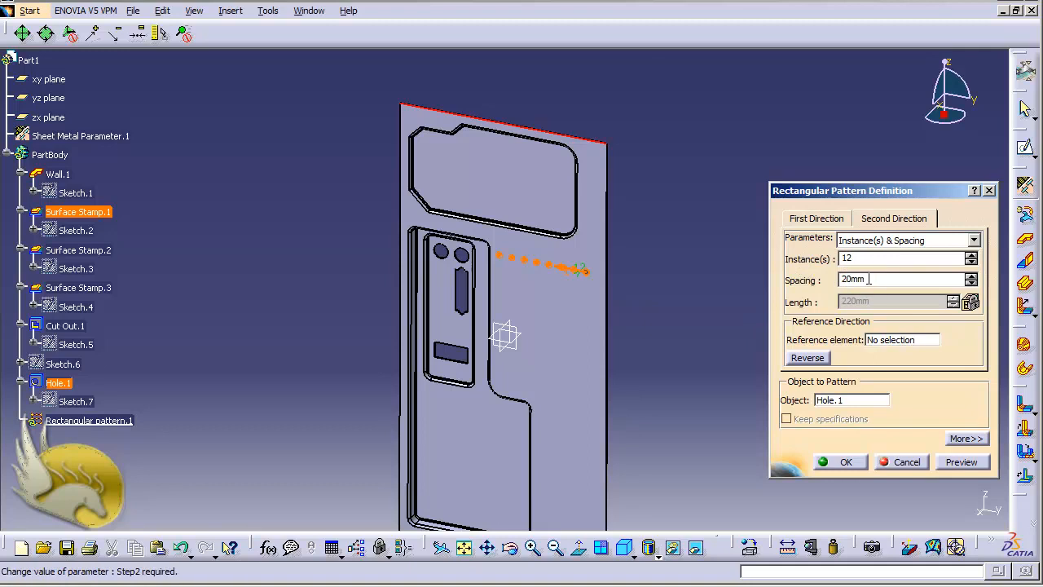
double_click(860, 280)
type("10")
left_click(855, 259)
Use the panel's long vertical edge nearest the hole as the second reference direction and create the pattern
left_click(871, 339)
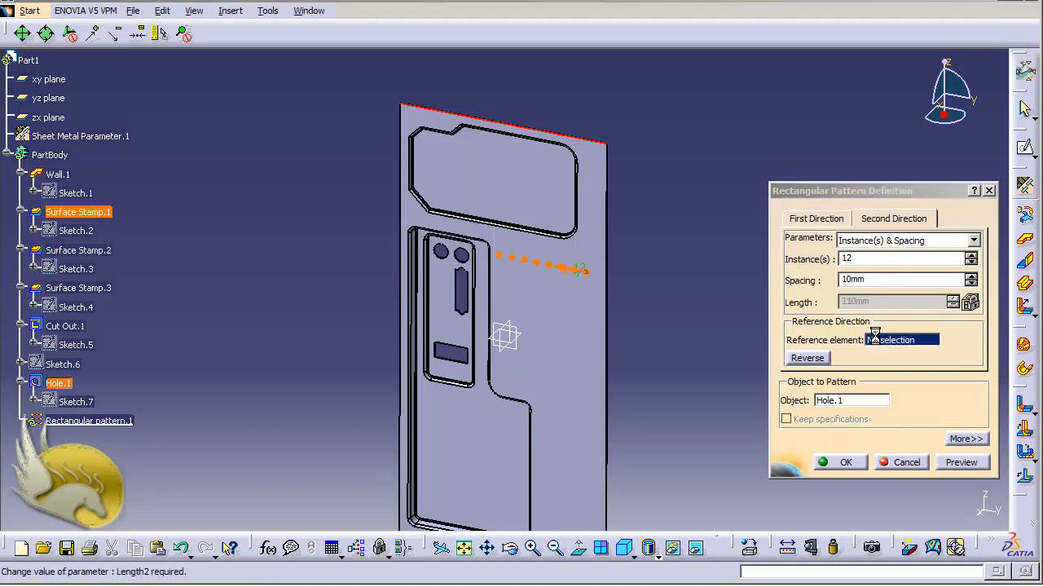
left_click(613, 305)
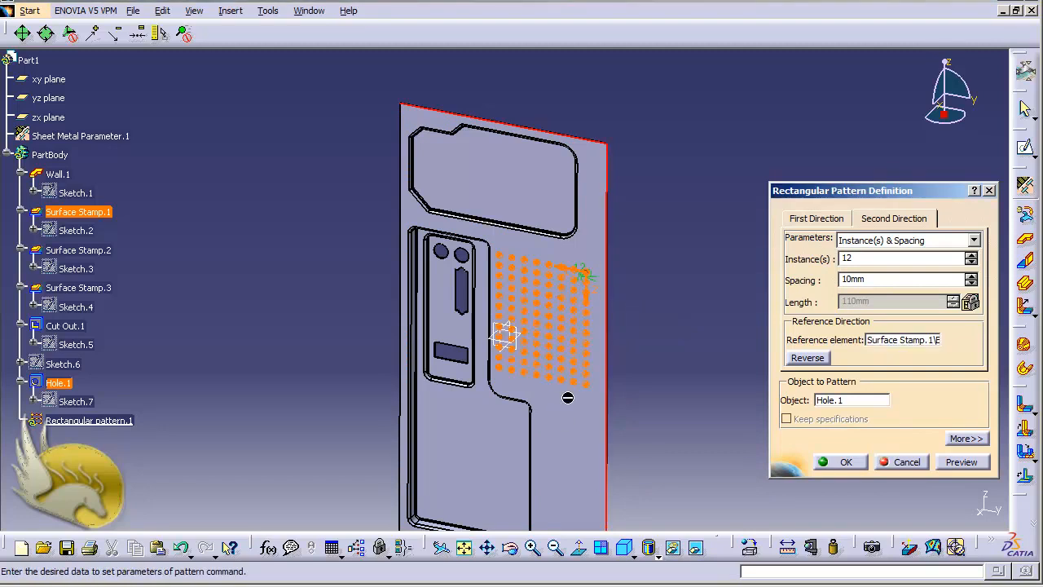
left_click(638, 362)
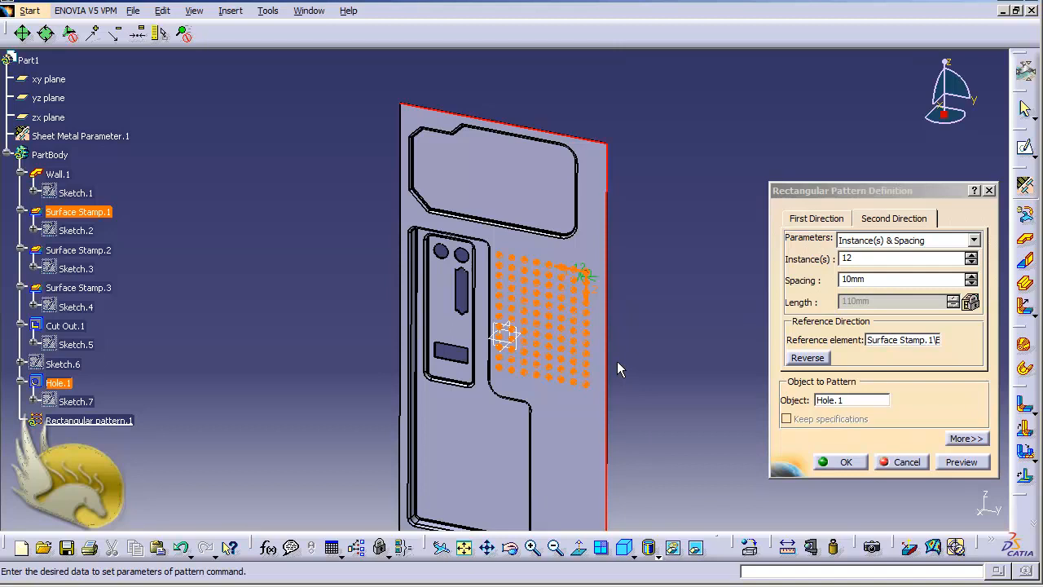
scroll(616, 361, "up", 10)
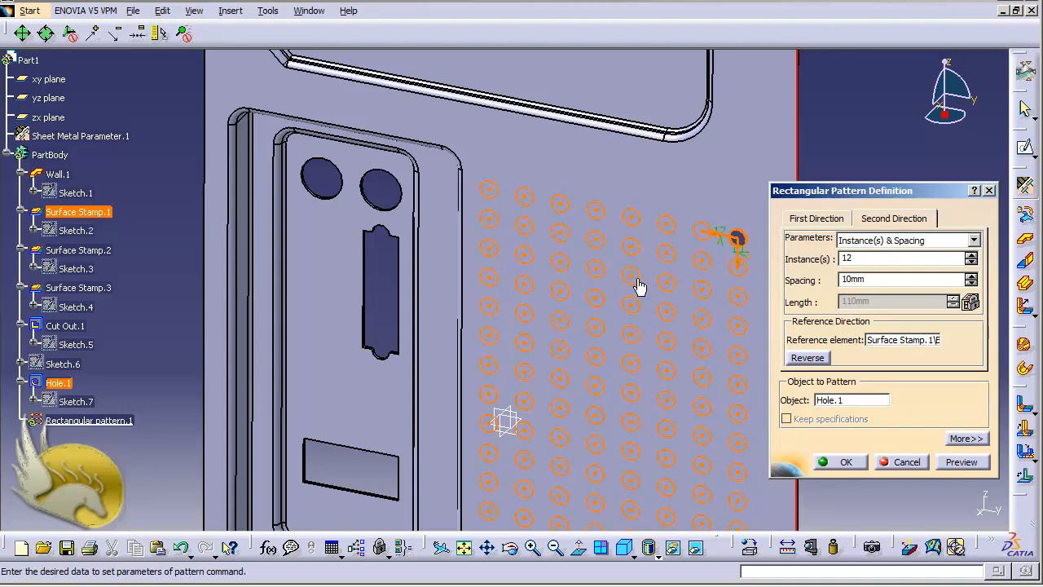
left_click(842, 461)
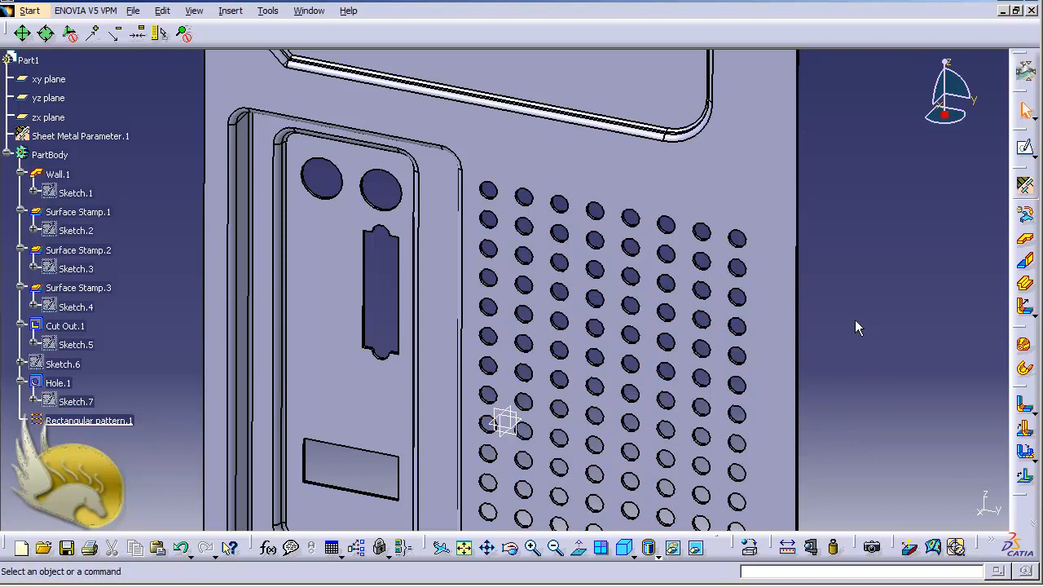
Open a new sketch on the panel's flat face beside the large lower stamp
scroll(852, 318, "down", 5, "ctrl")
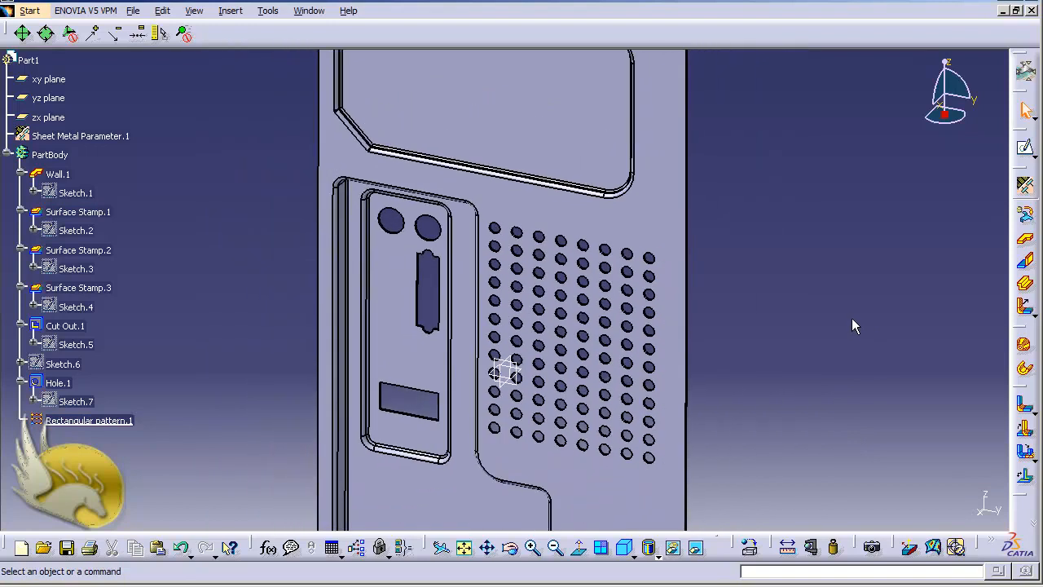
scroll(852, 318, "up", 2)
scroll(851, 318, "down", 4)
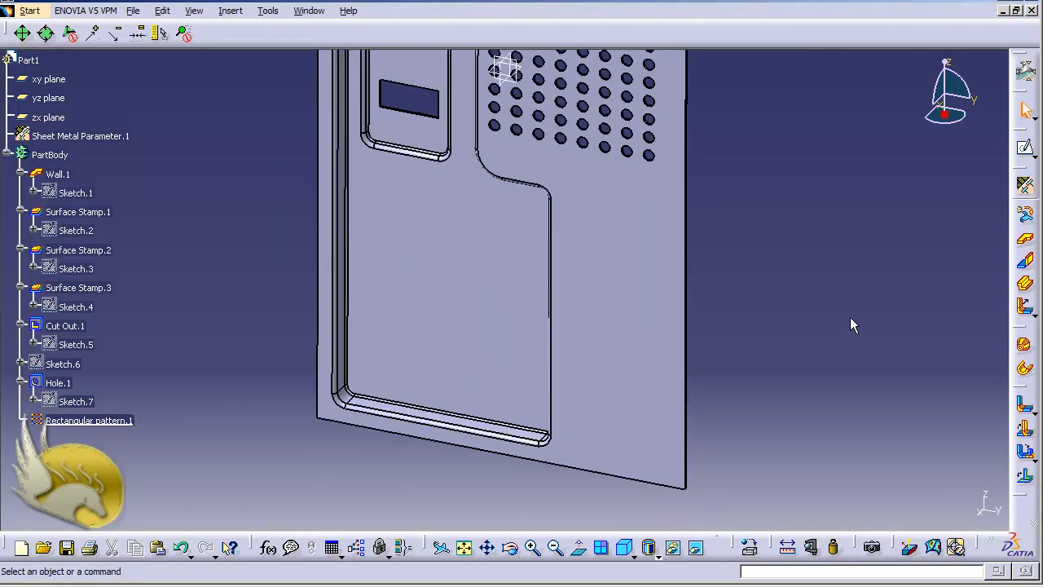
left_click(641, 298)
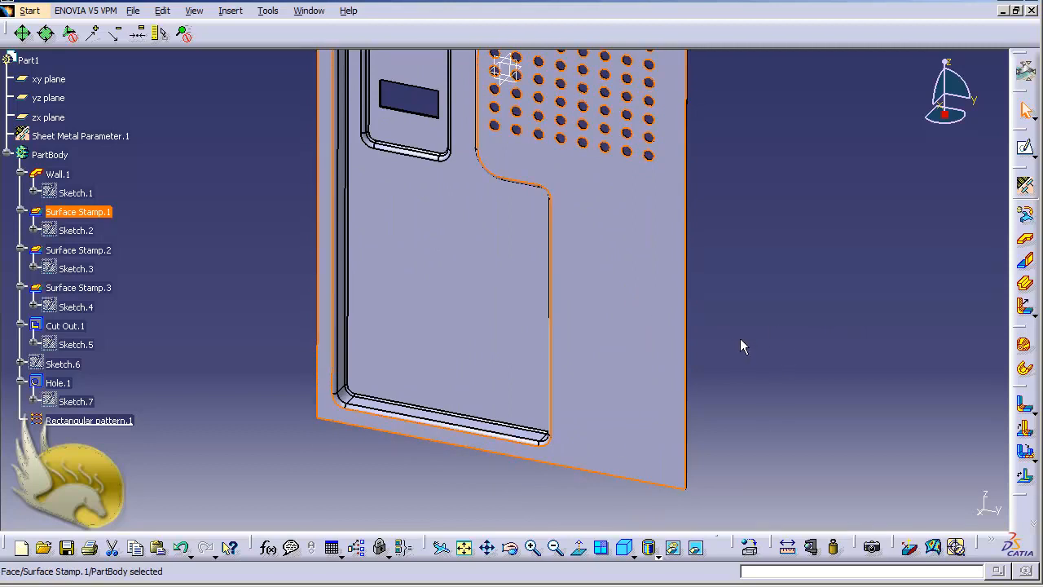
left_click(1024, 153)
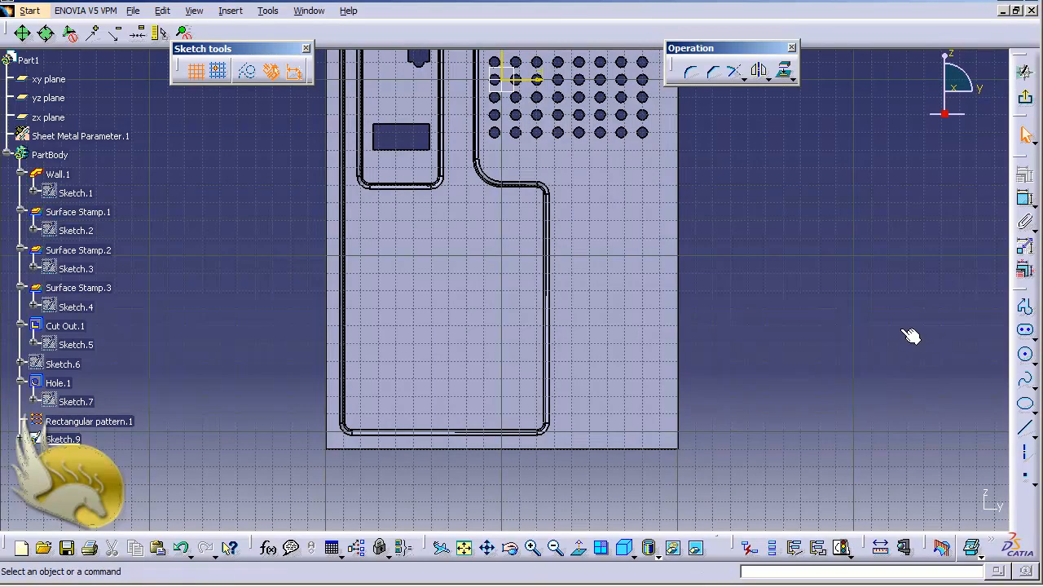
Sketch a vertical elongated hole below the hole pattern, about 18.5 mm between centers with a radius of about 5.6 mm
left_click(238, 10)
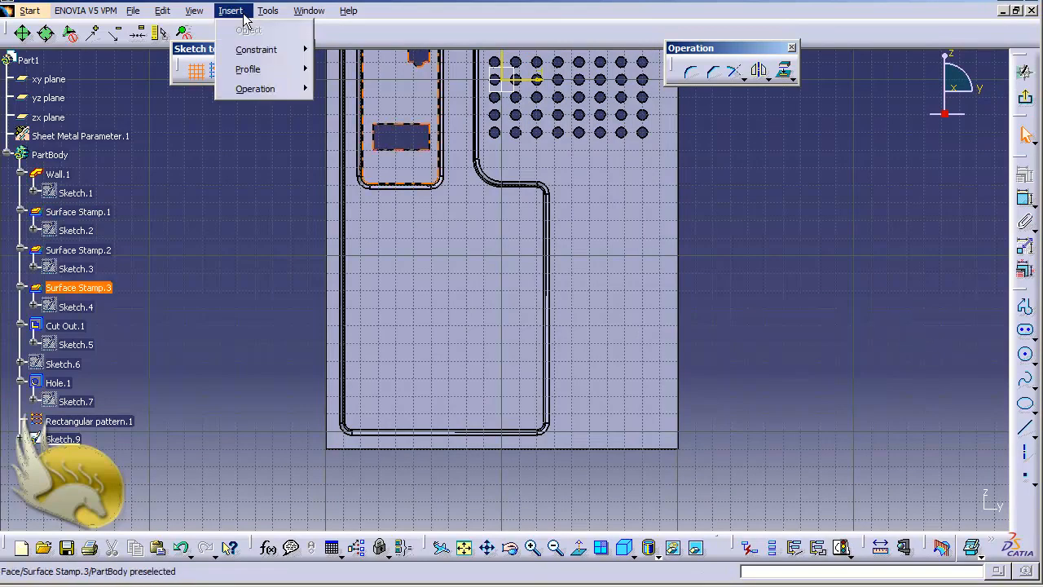
mouse_move(264, 72)
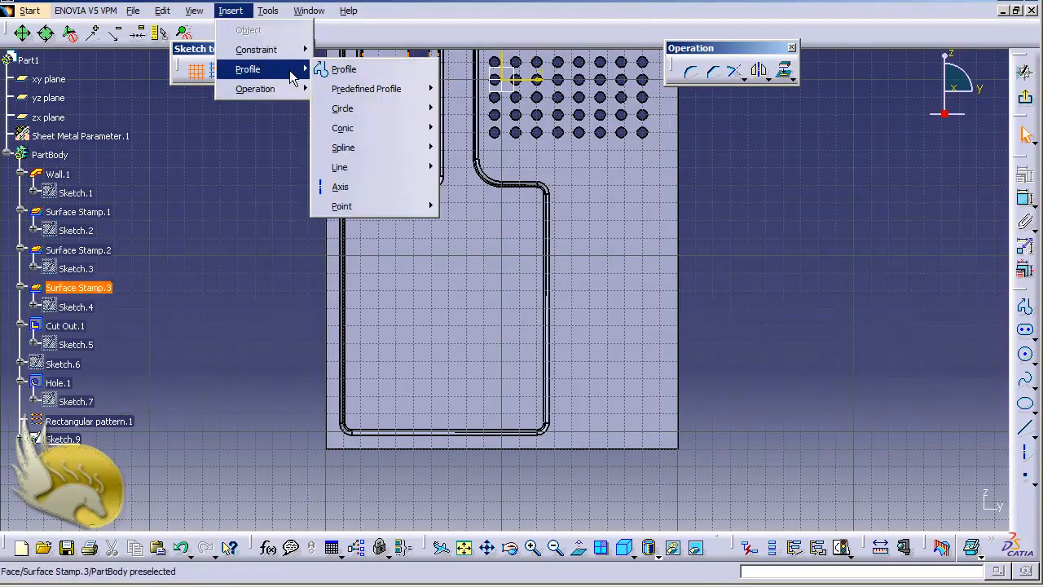
mouse_move(387, 108)
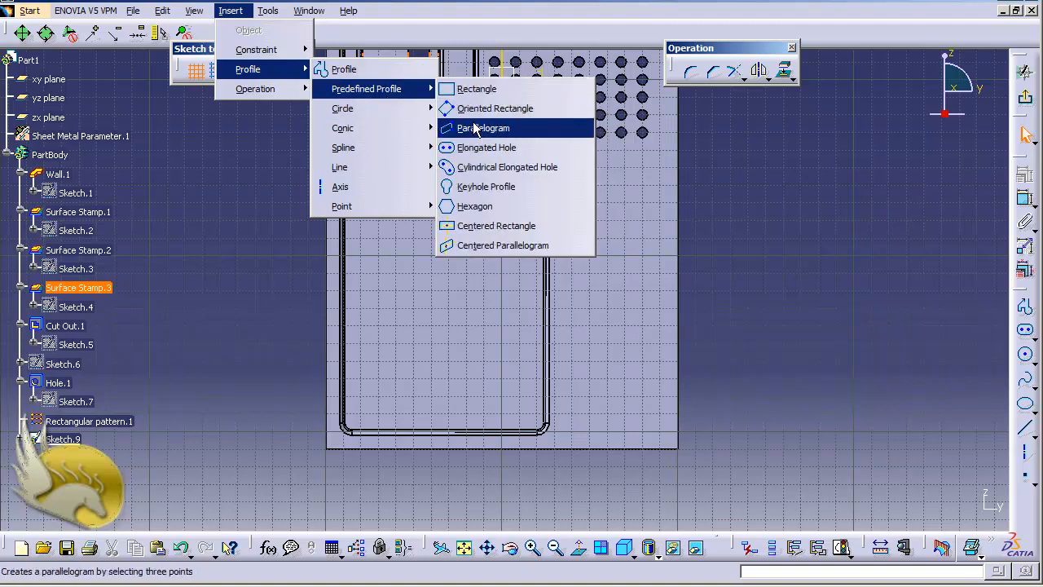
left_click(489, 148)
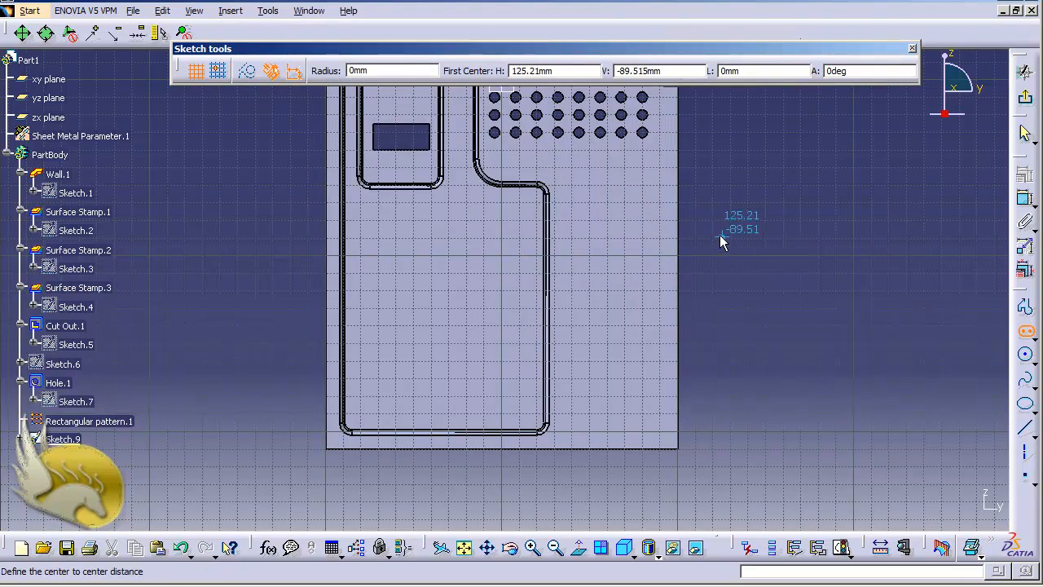
left_click(649, 211)
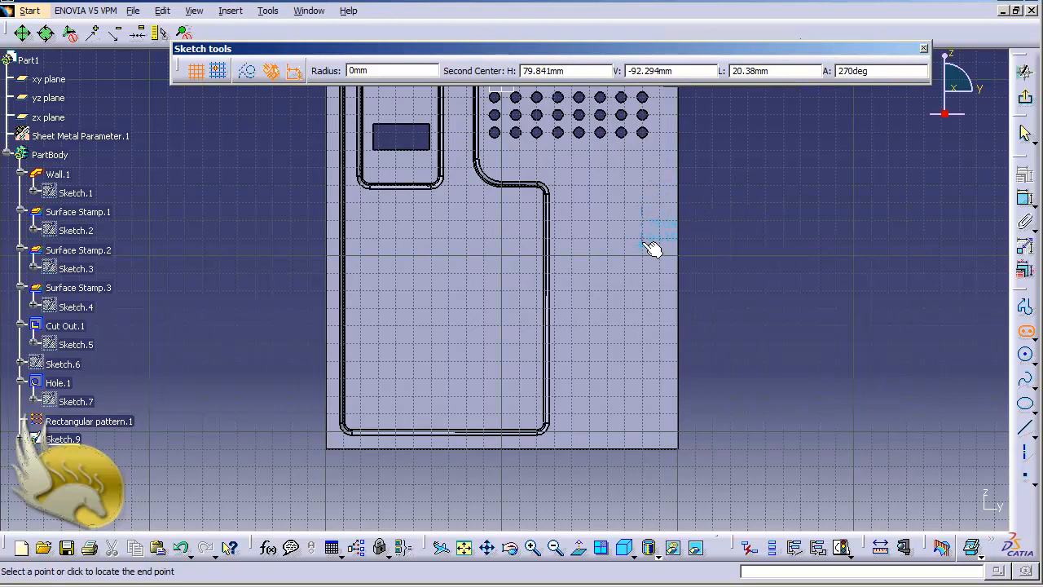
left_click(651, 241)
left_click(658, 231)
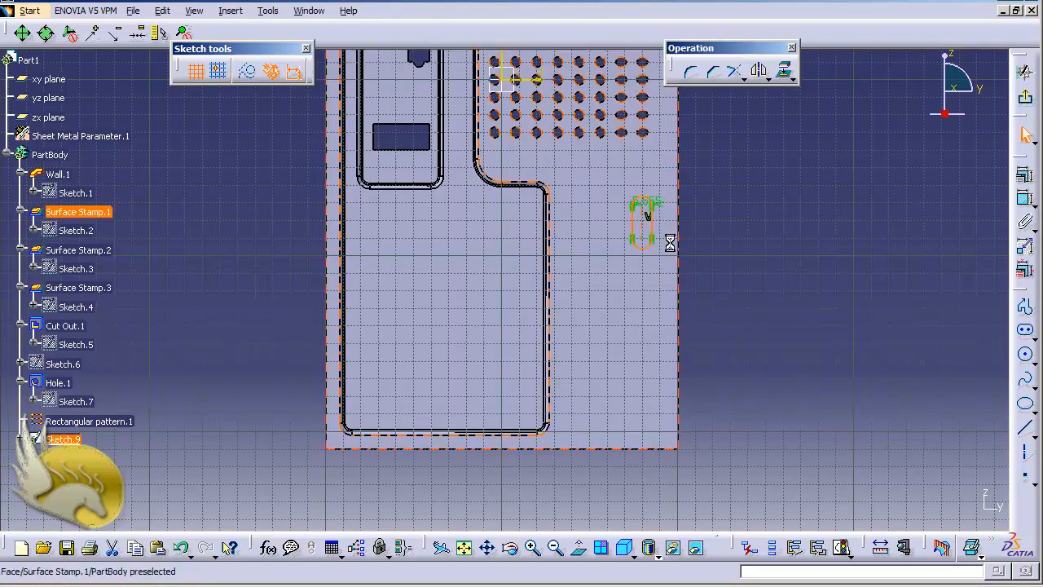
Delete the automatic offset constraint on the elongated hole
scroll(782, 258, "up", 6)
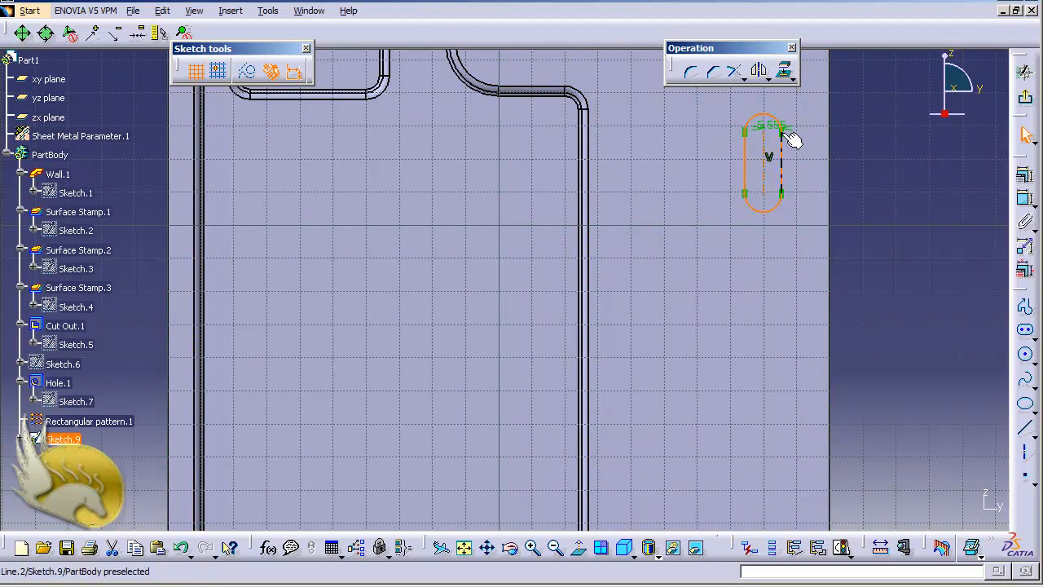
left_click(771, 128)
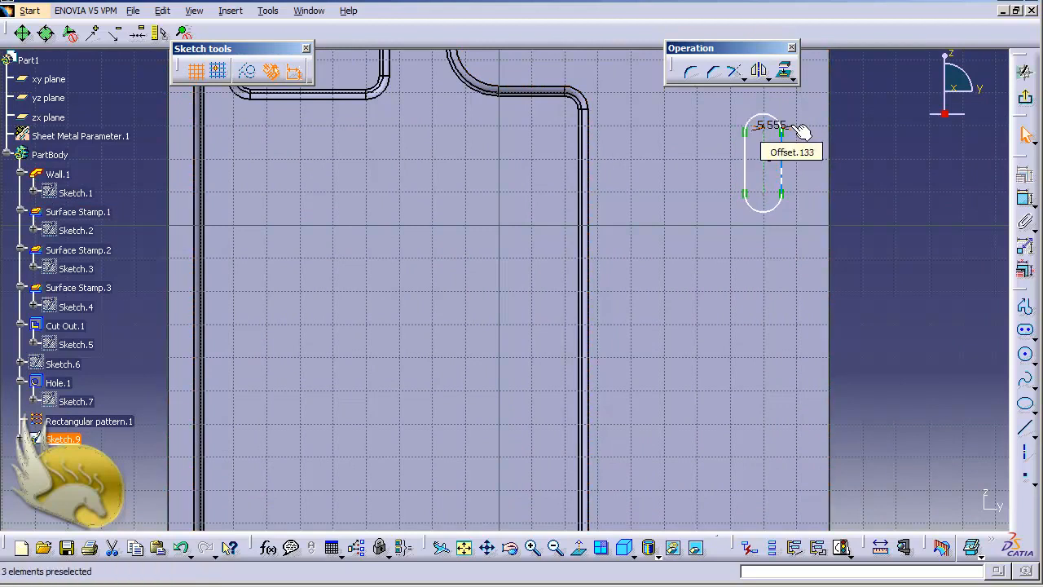
left_click(794, 132)
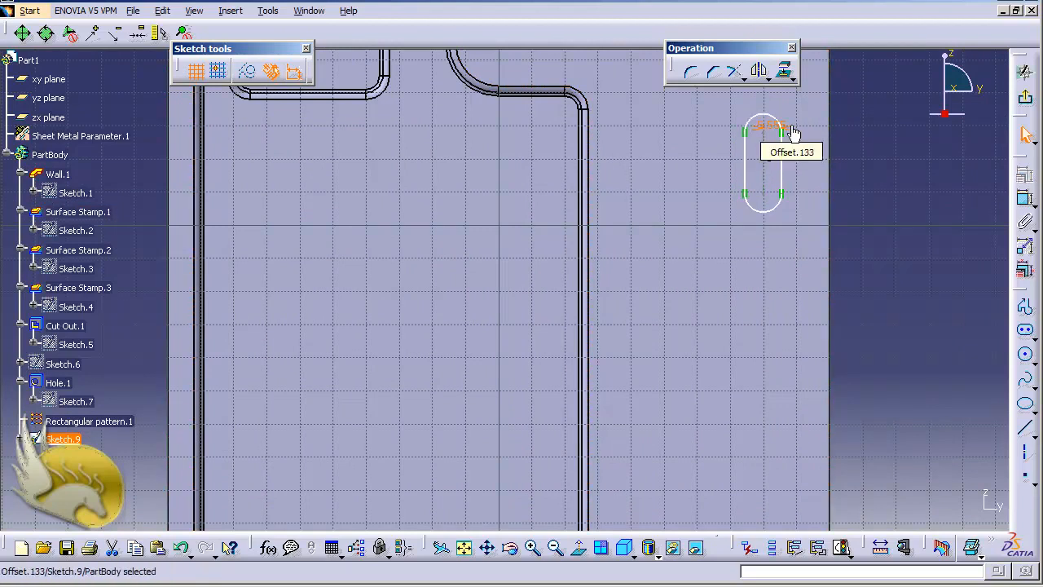
key("Delete")
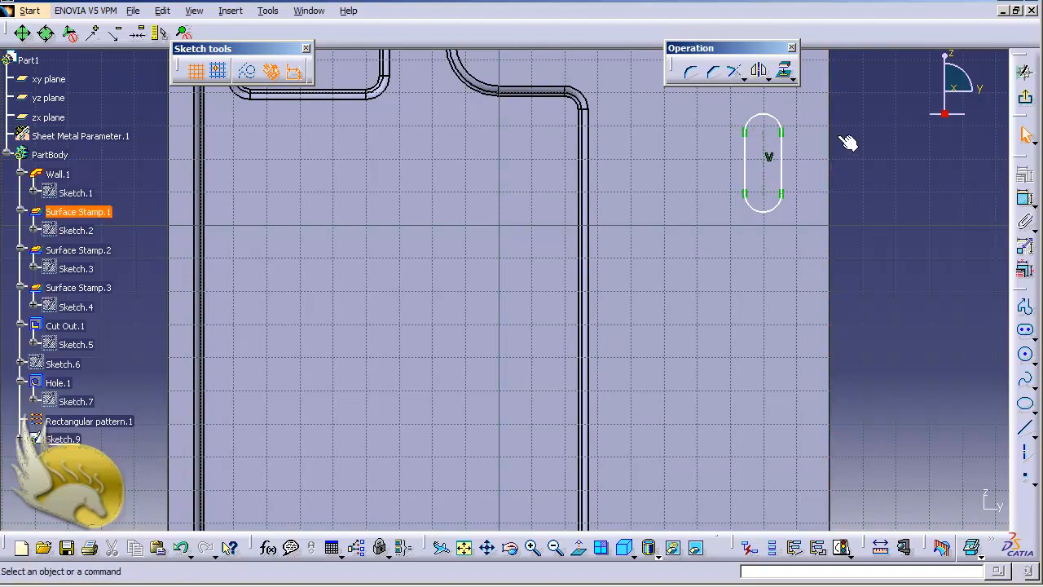
Add a radius constraint to the elongated hole's upper arc and set it to 3 mm
left_click(1025, 198)
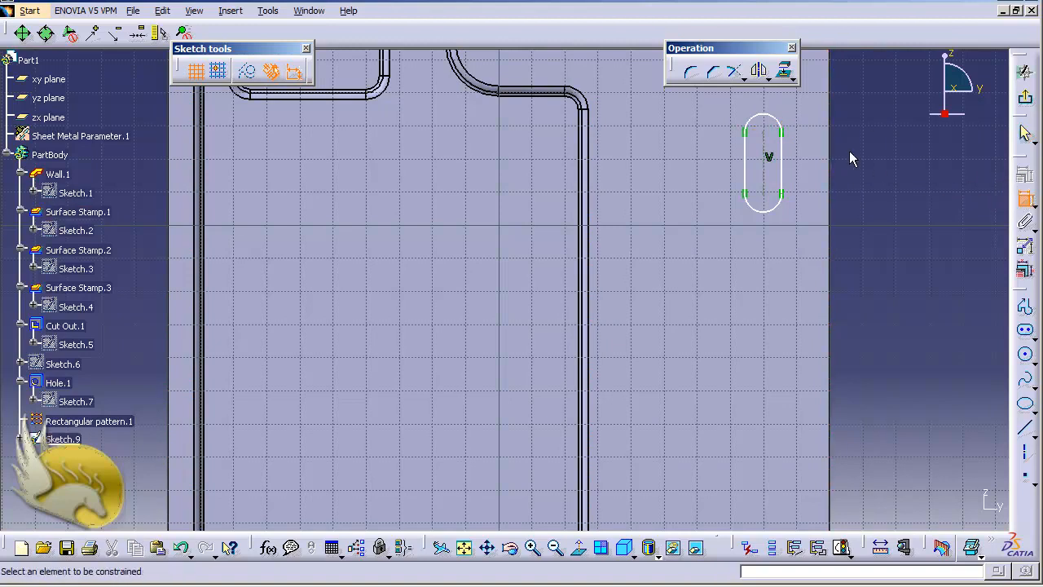
left_click(782, 121)
left_click(794, 118)
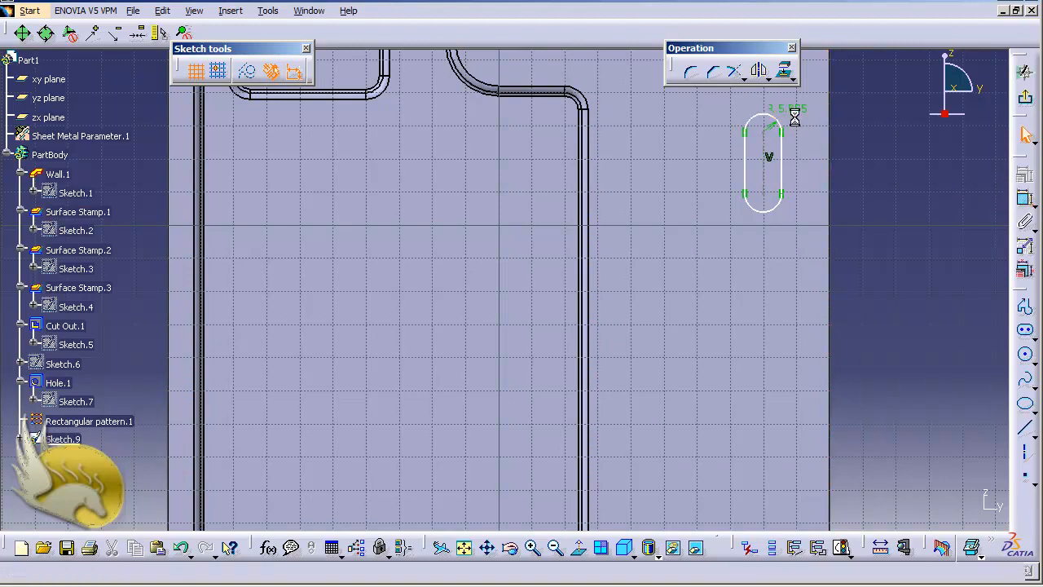
double_click(788, 110)
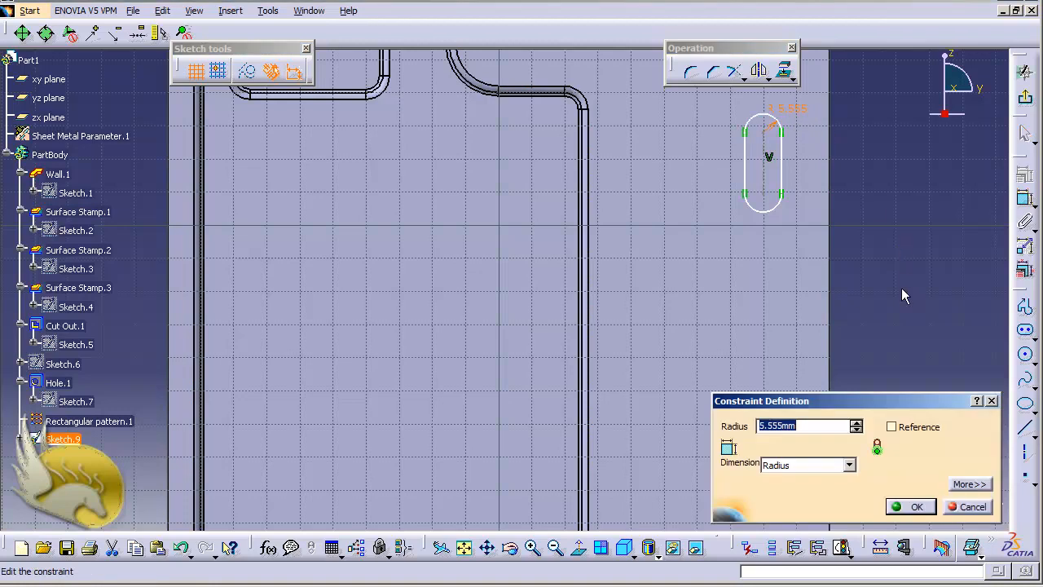
type("3")
left_click(914, 506)
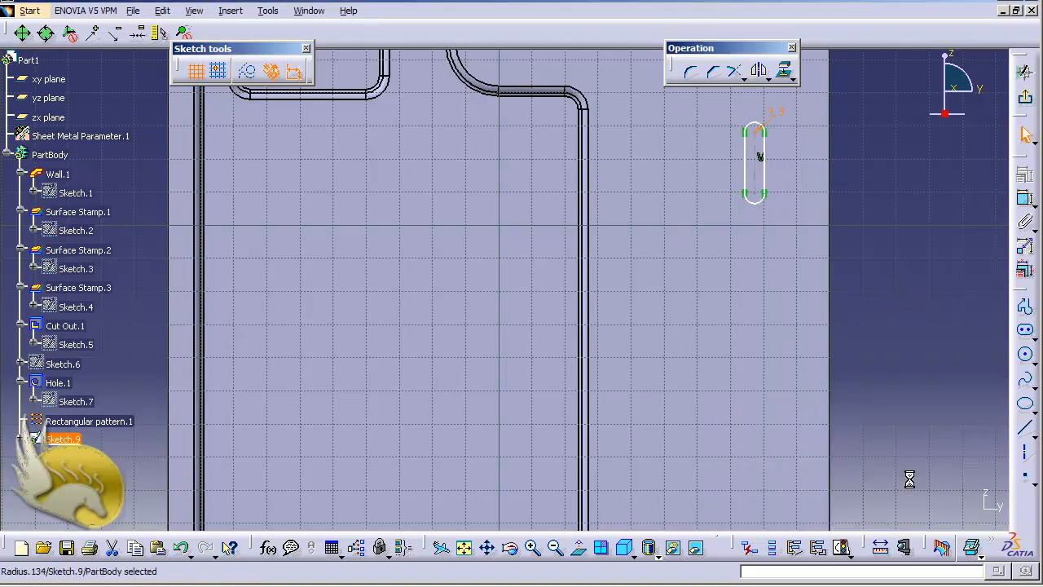
Dimension the elongated hole's center-to-center length and set it to 15 mm
left_click(757, 182)
left_click(1025, 198)
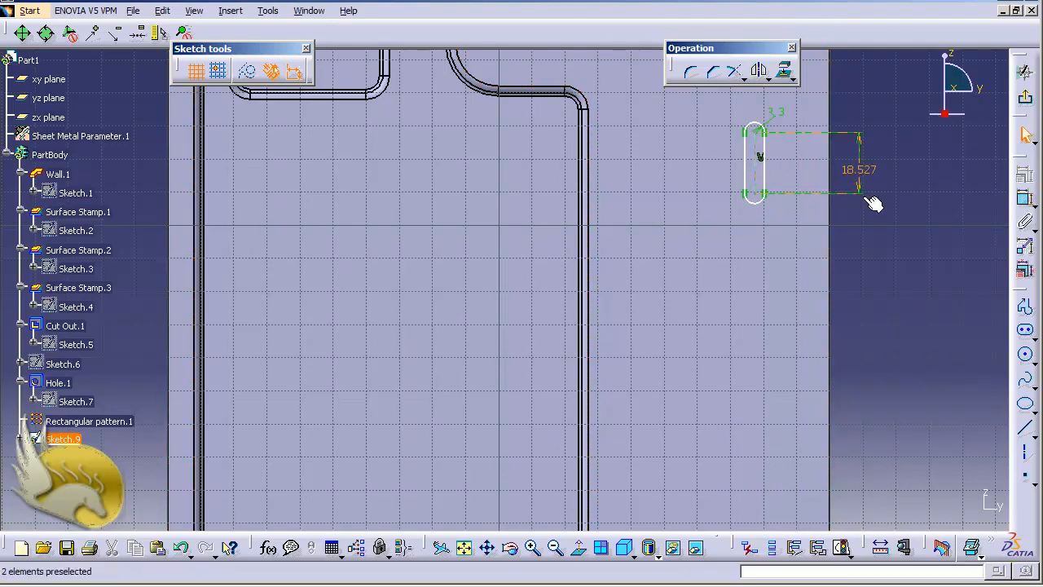
left_click(860, 181)
double_click(862, 187)
type("15")
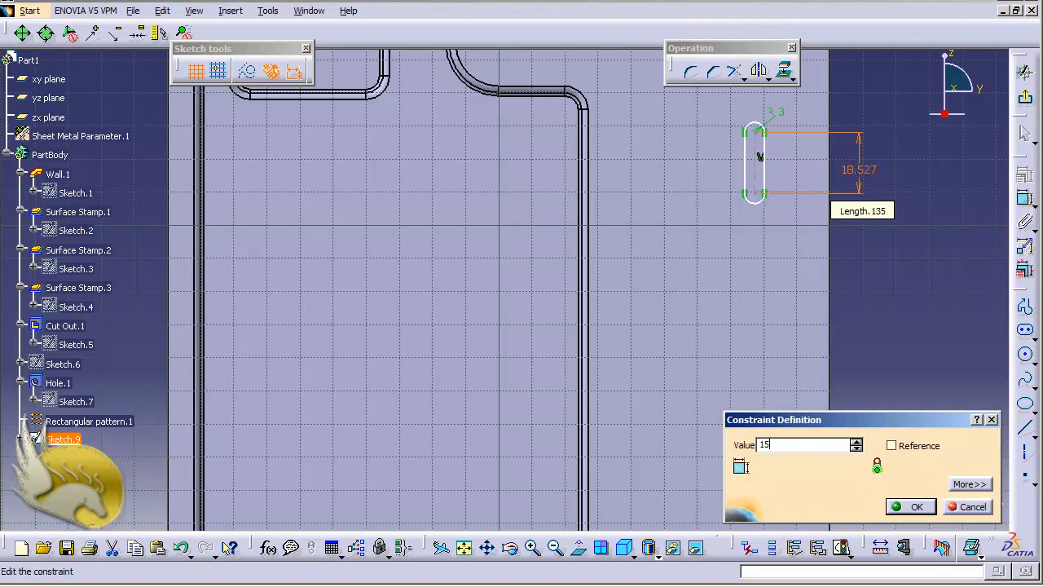
key("Return")
left_click(863, 245)
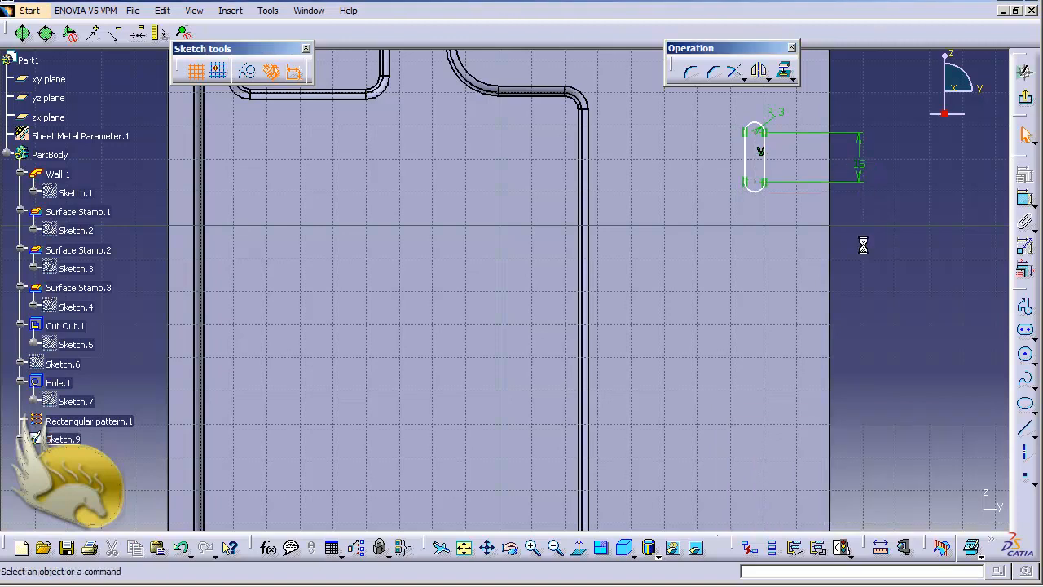
Constrain the elongated hole's vertical centerline to 85 mm from the sketch's vertical axis
scroll(862, 244, "down", 1)
scroll(863, 244, "up", 3)
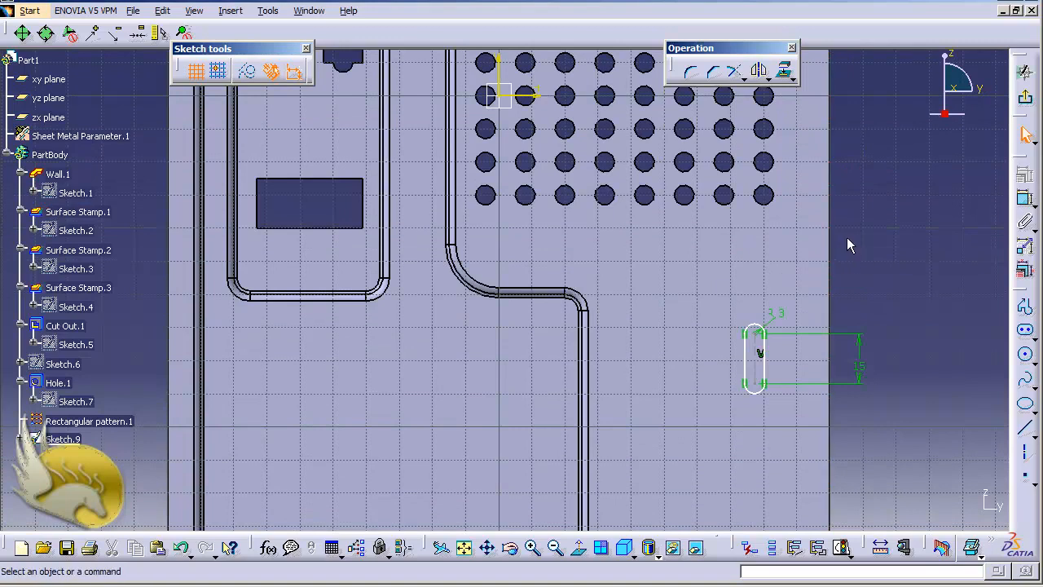
left_click(764, 347)
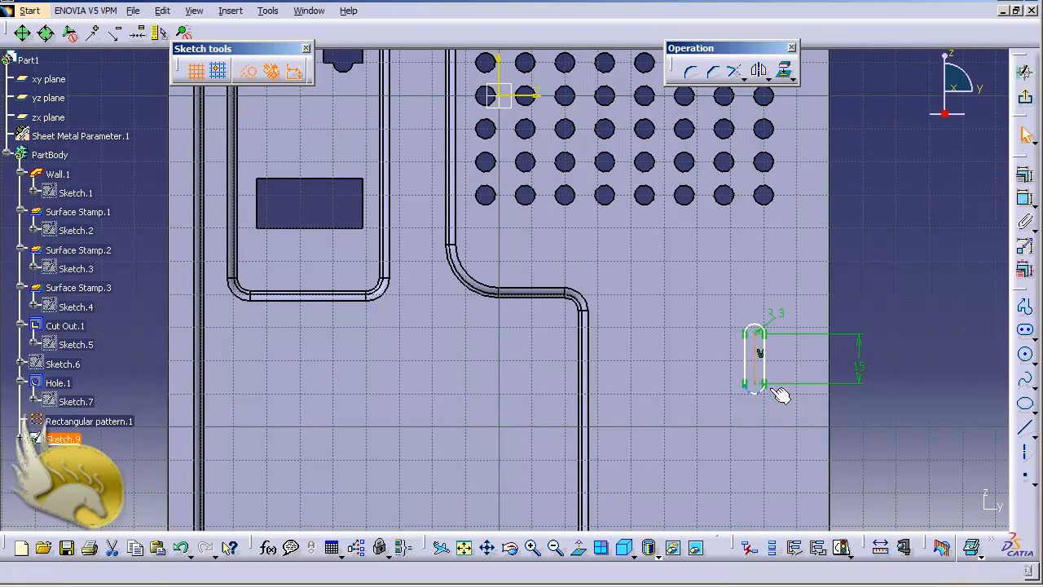
left_click(502, 76, "ctrl")
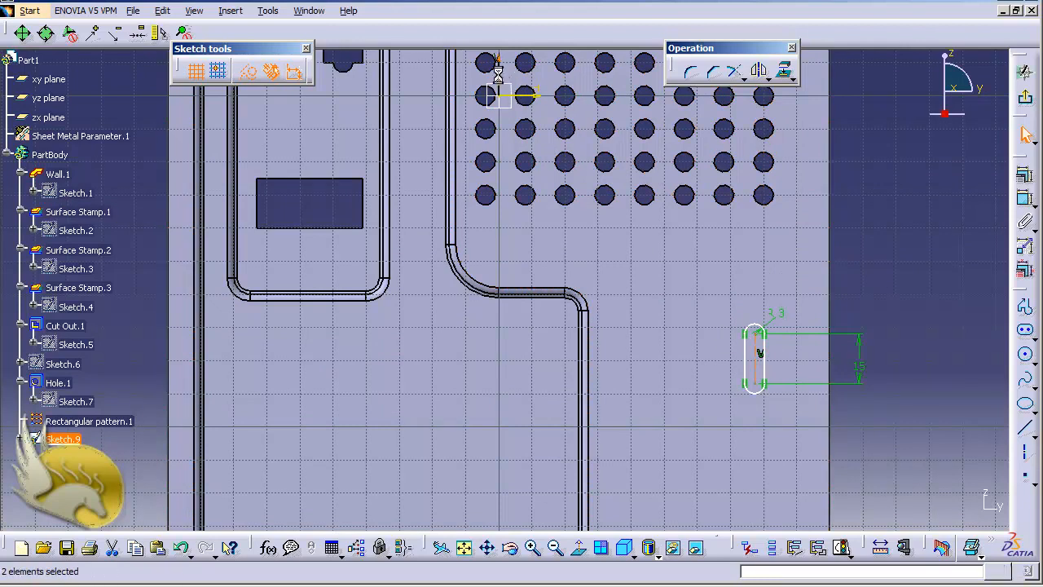
left_click(1025, 198)
left_click(691, 384)
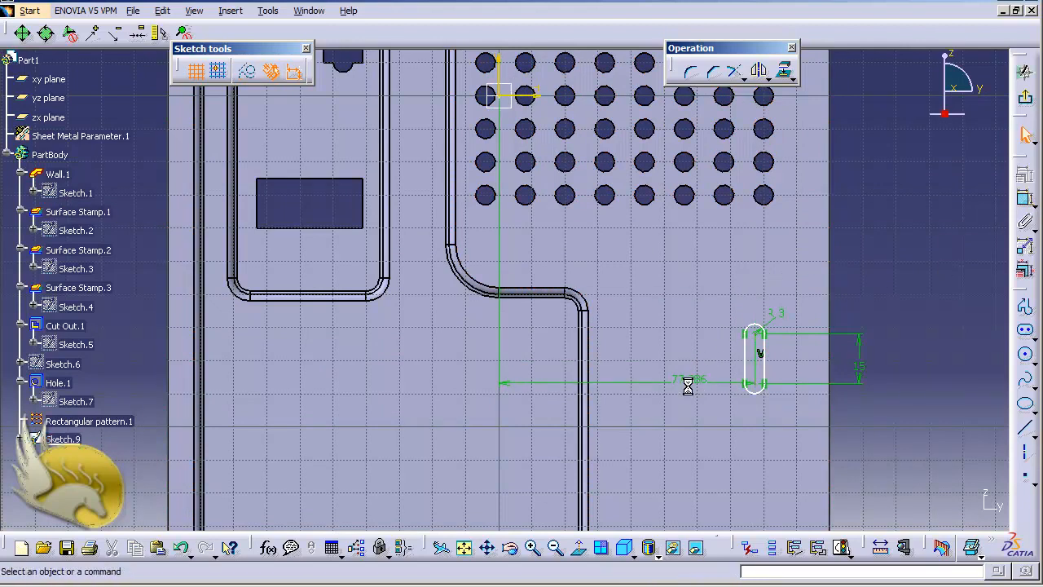
double_click(697, 382)
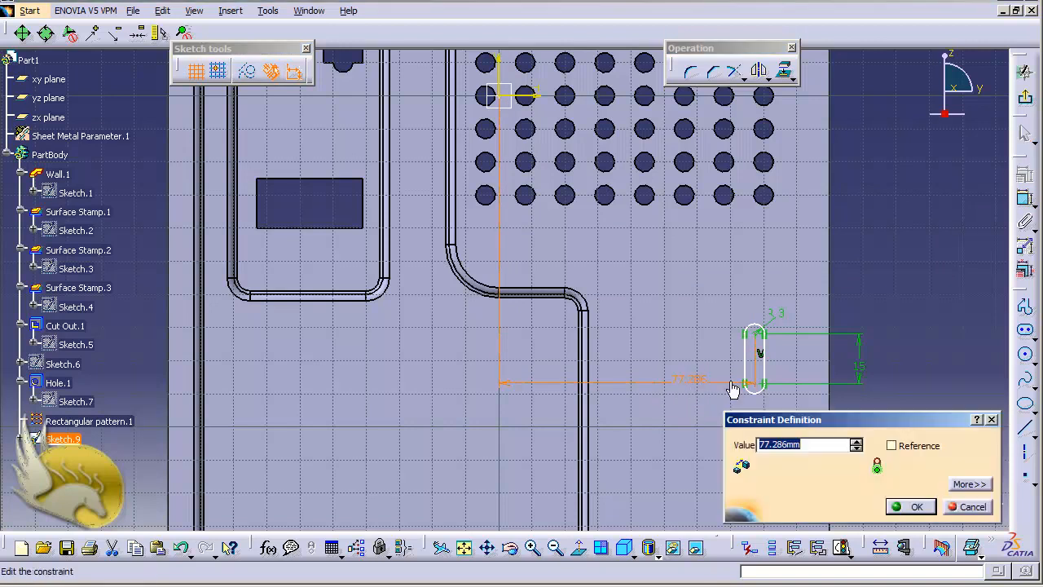
type("85")
key("Return")
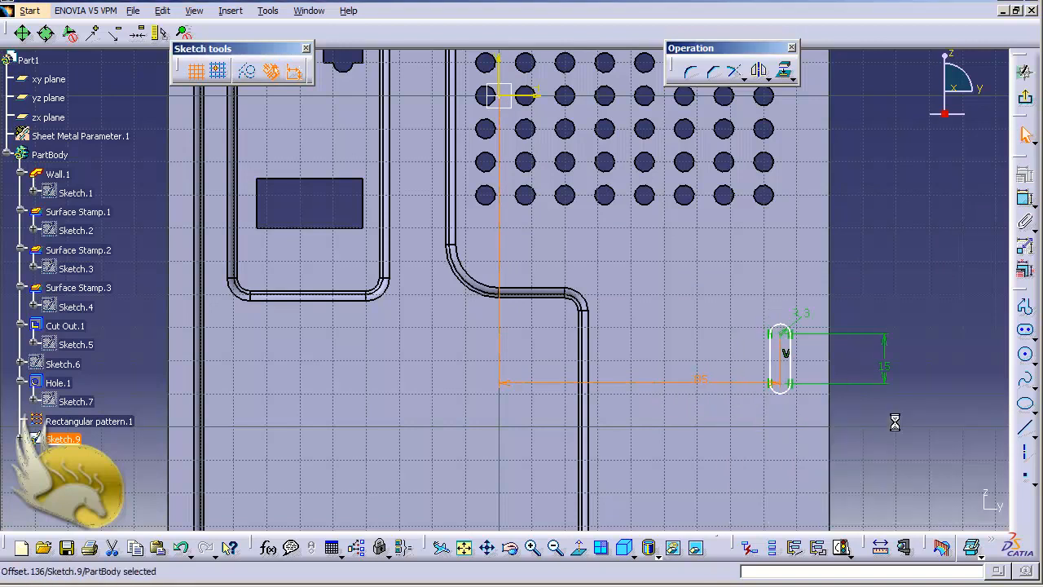
Constrain the center of the elongated hole's upper arc to 70 mm below the sketch's horizontal axis
left_click(783, 331)
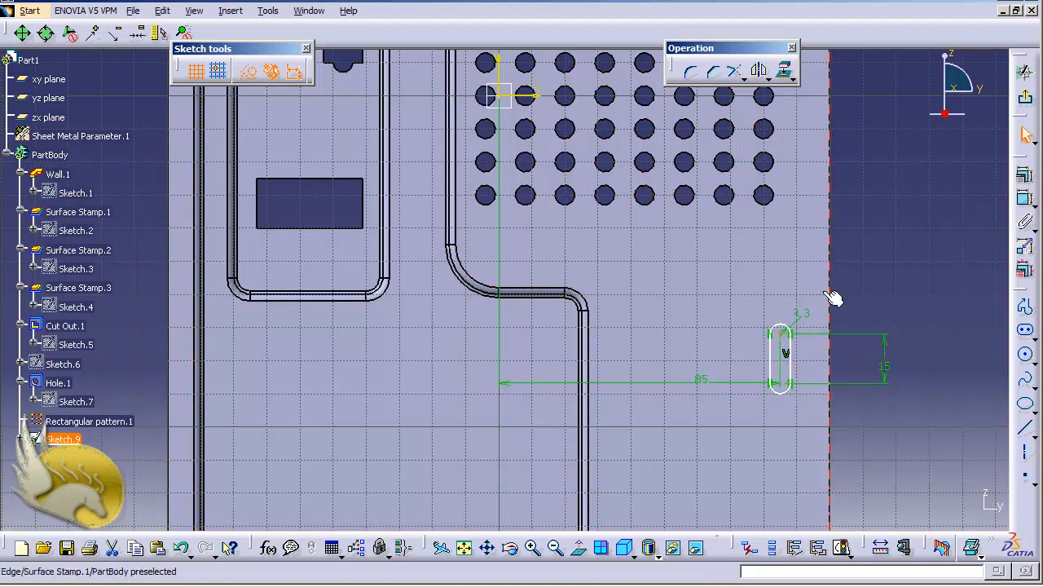
left_click(528, 96)
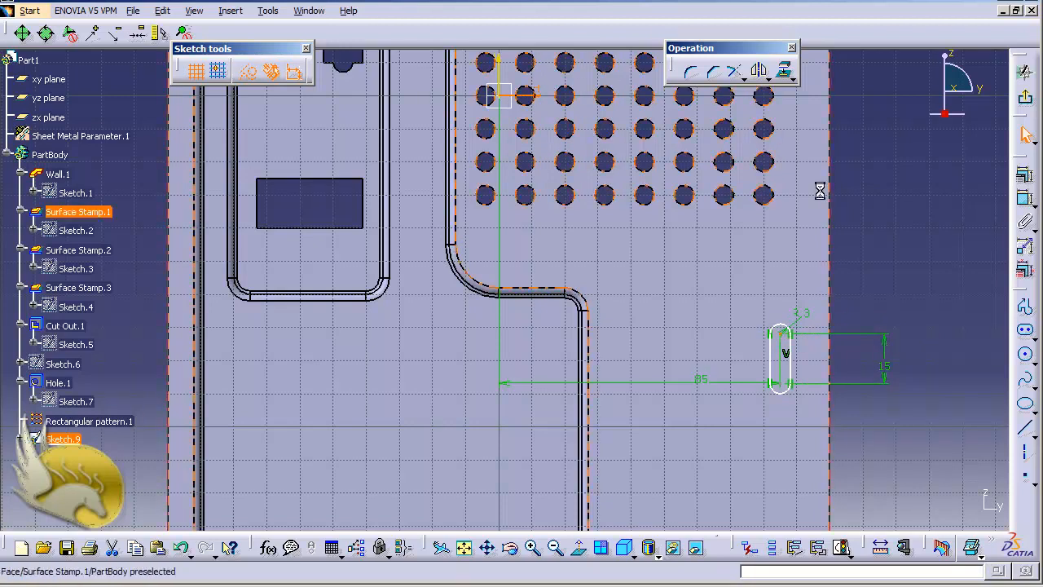
left_click(874, 209)
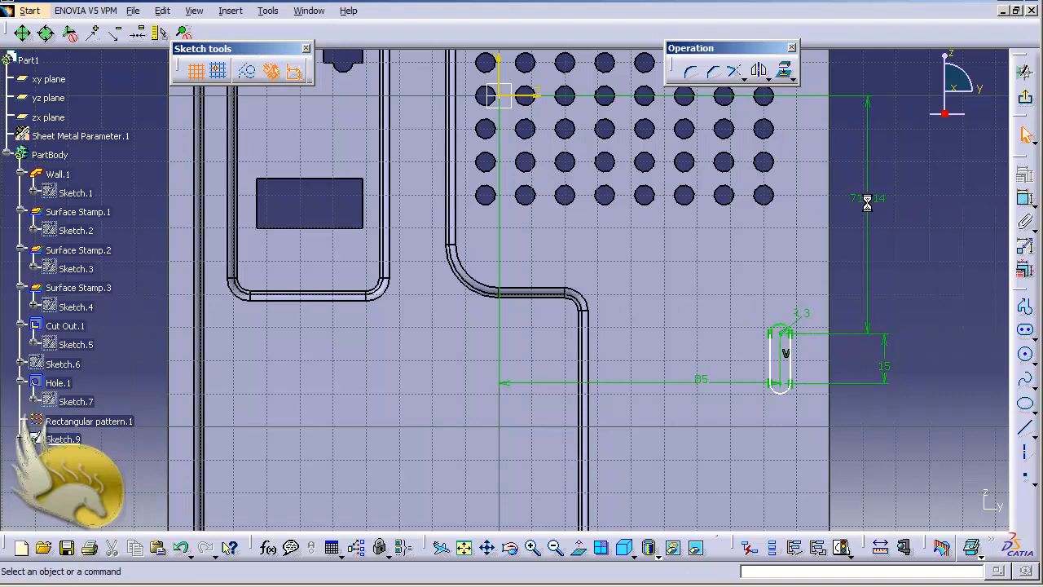
double_click(870, 209)
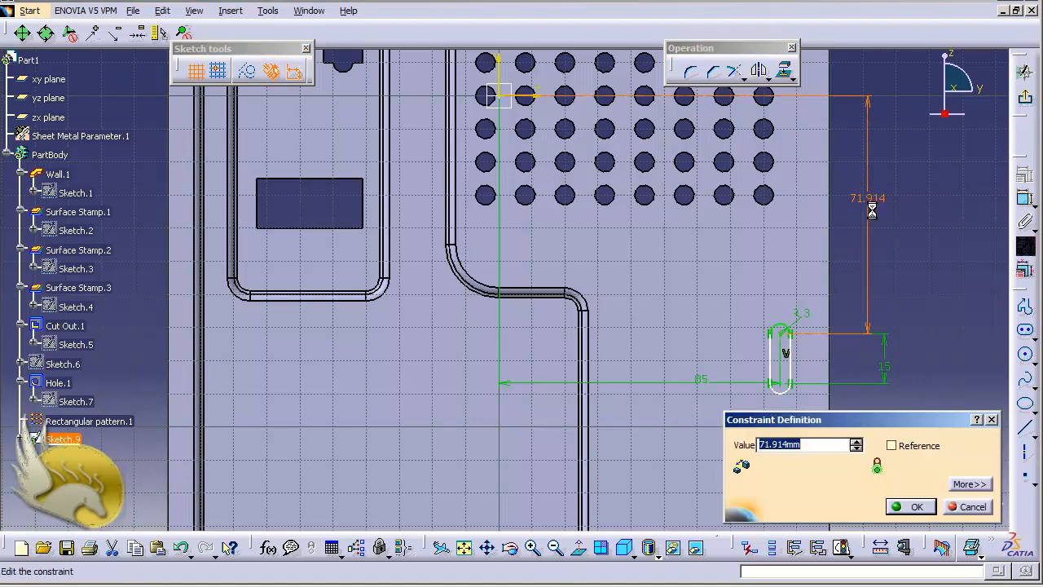
type("70")
key("Return")
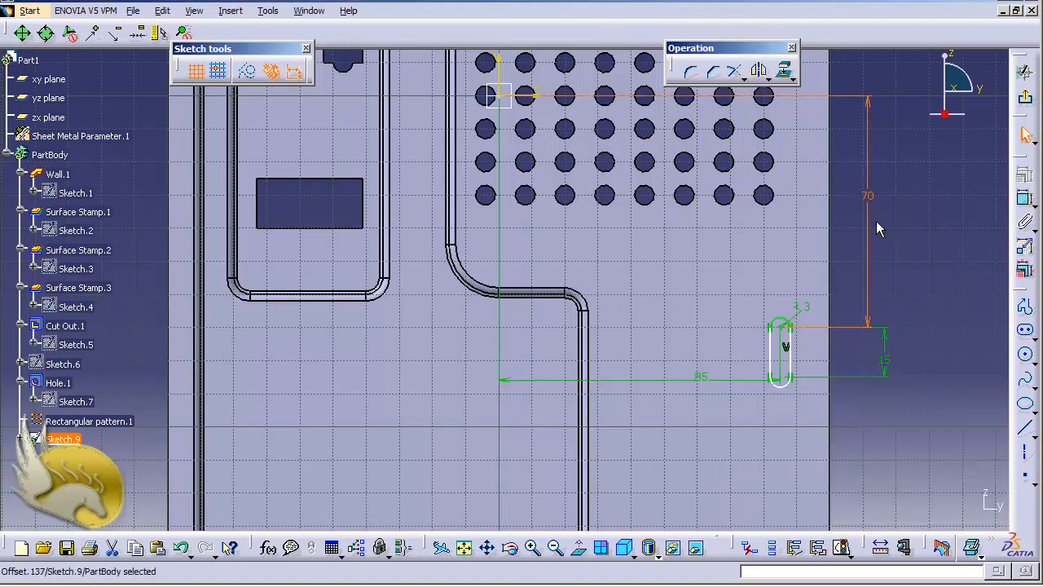
Exit the sketch and cut the elongated hole through the panel with a Sheetmetal standard Cut Out, limit Up to last
left_click(1025, 99)
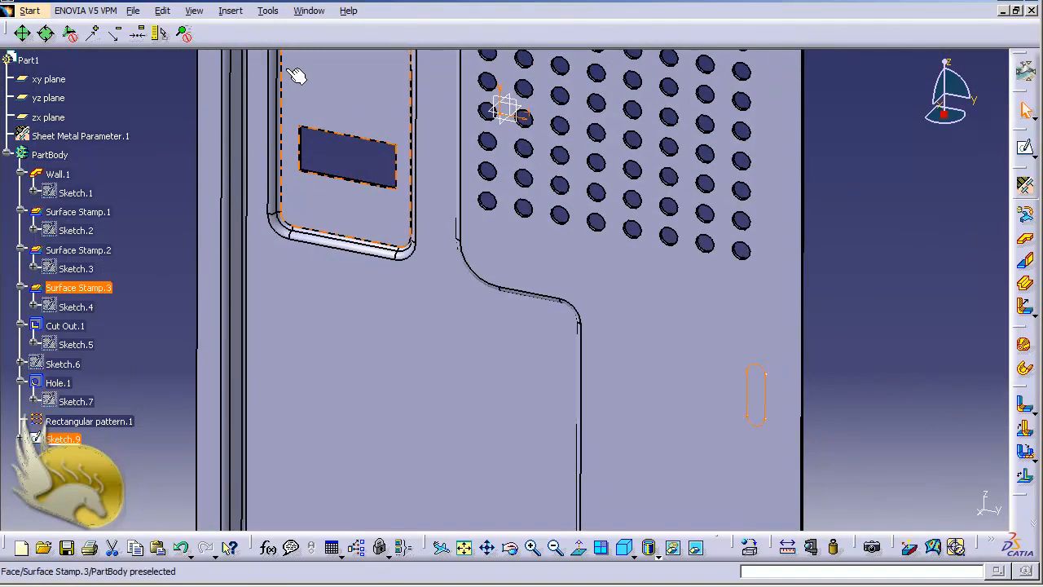
left_click(228, 12)
mouse_move(338, 348)
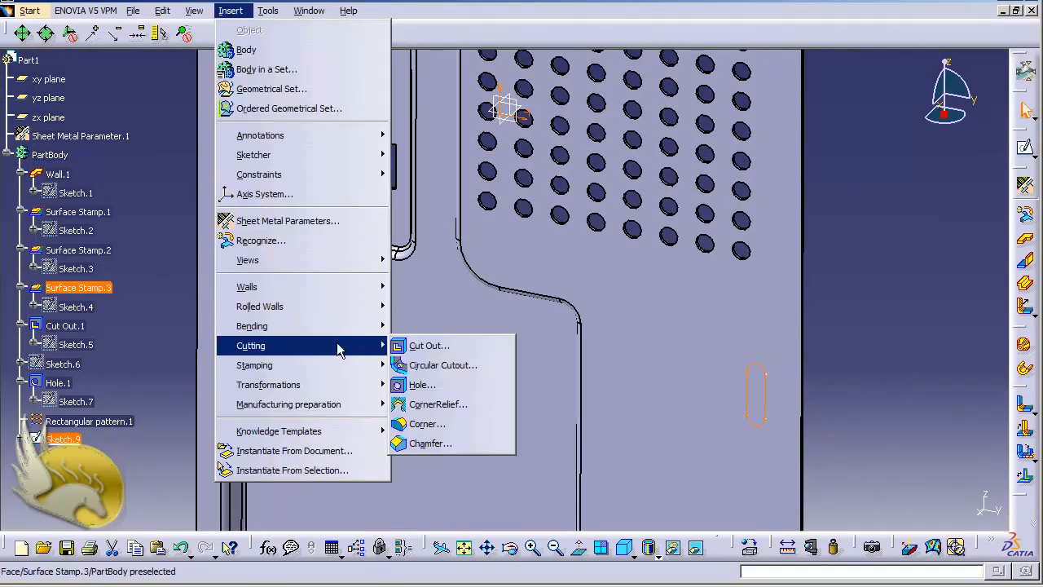
left_click(415, 347)
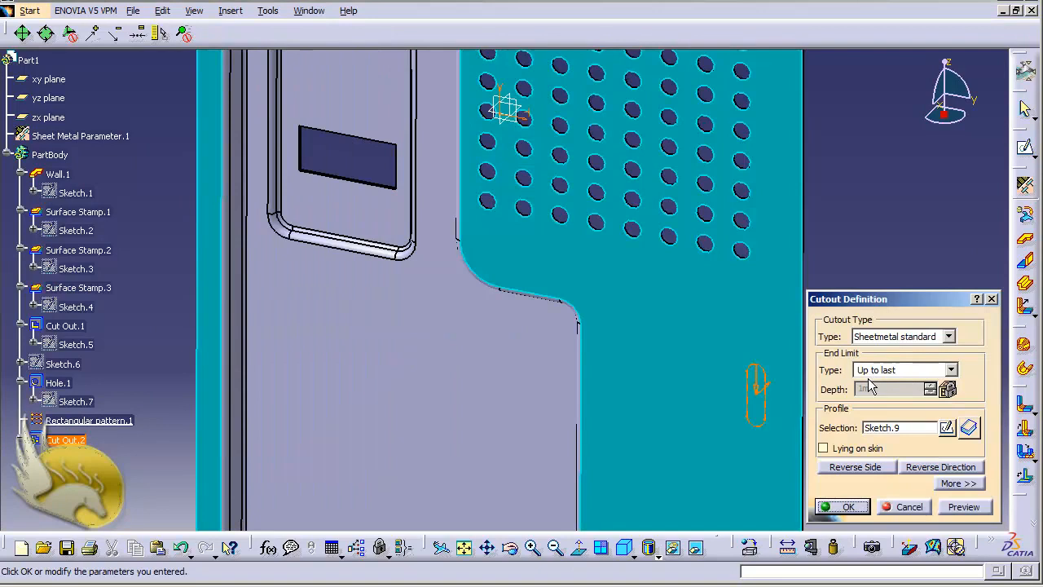
left_click(847, 507)
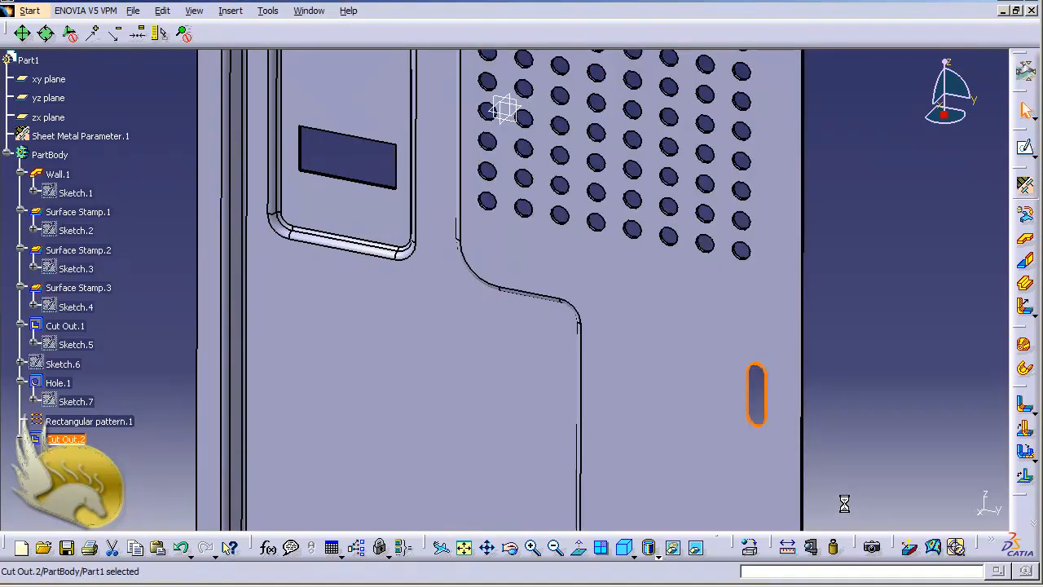
left_click(846, 460)
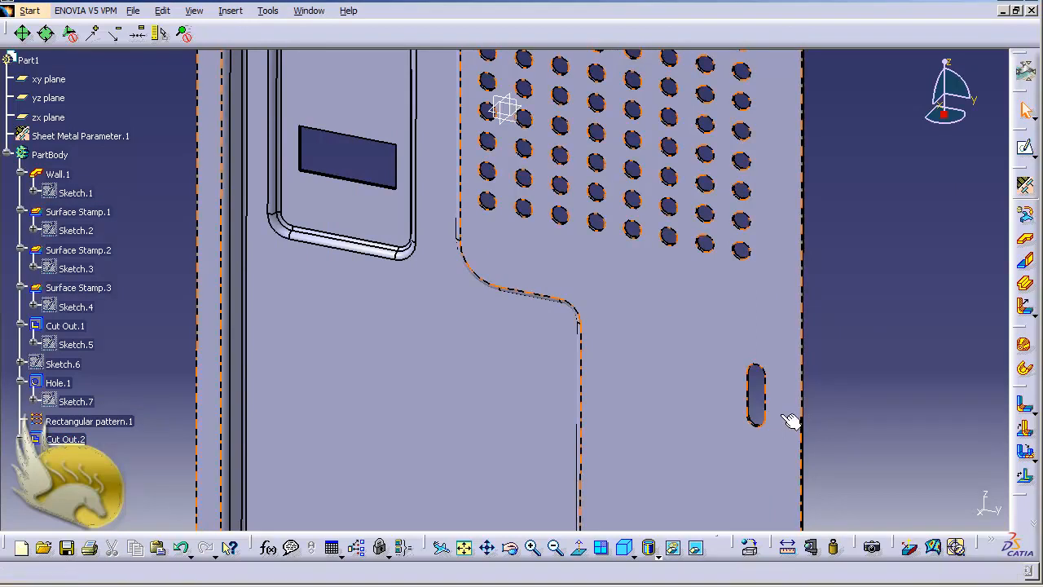
Start a rectangular pattern of the elongated cutout with 4 instances at 15 mm spacing along the large lower stamp's short upper edge
left_click(225, 12)
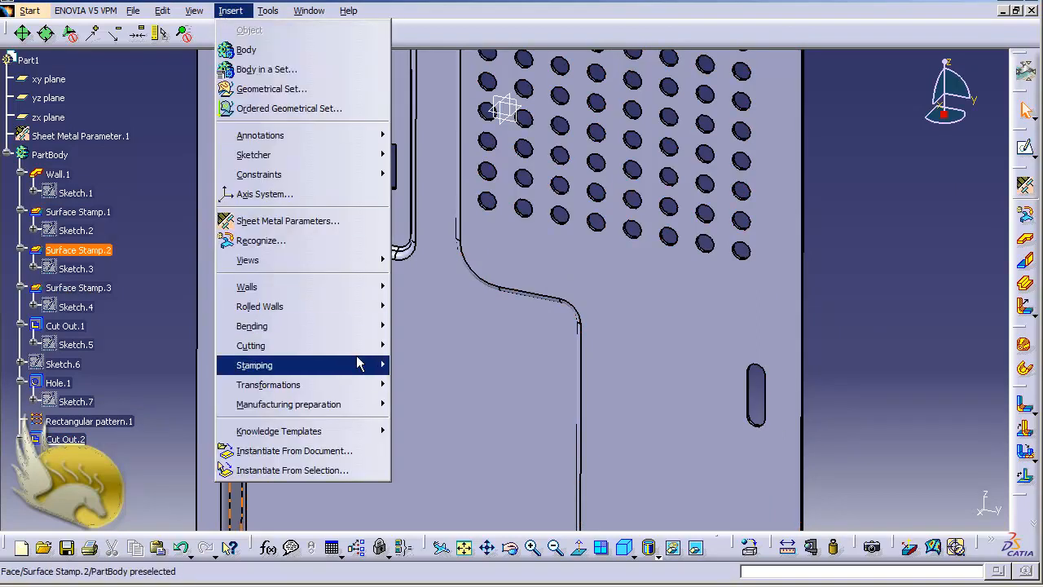
mouse_move(356, 364)
mouse_move(362, 386)
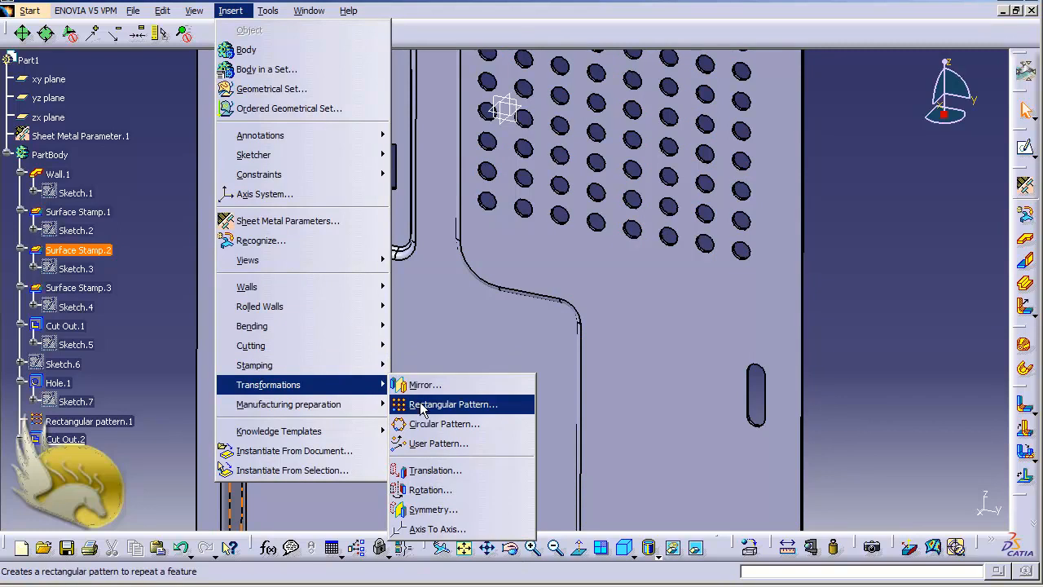
left_click(423, 407)
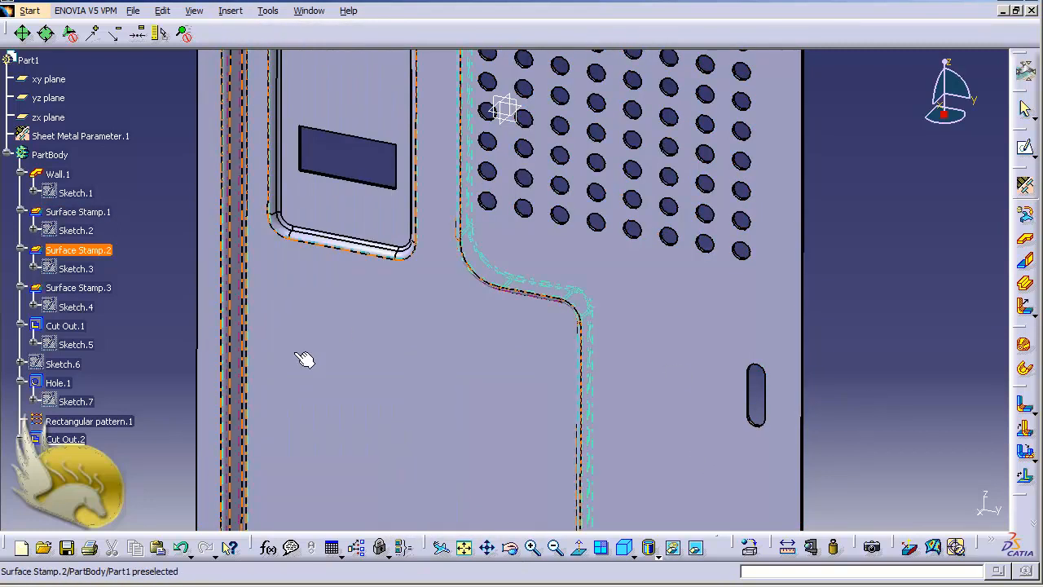
left_click(86, 440)
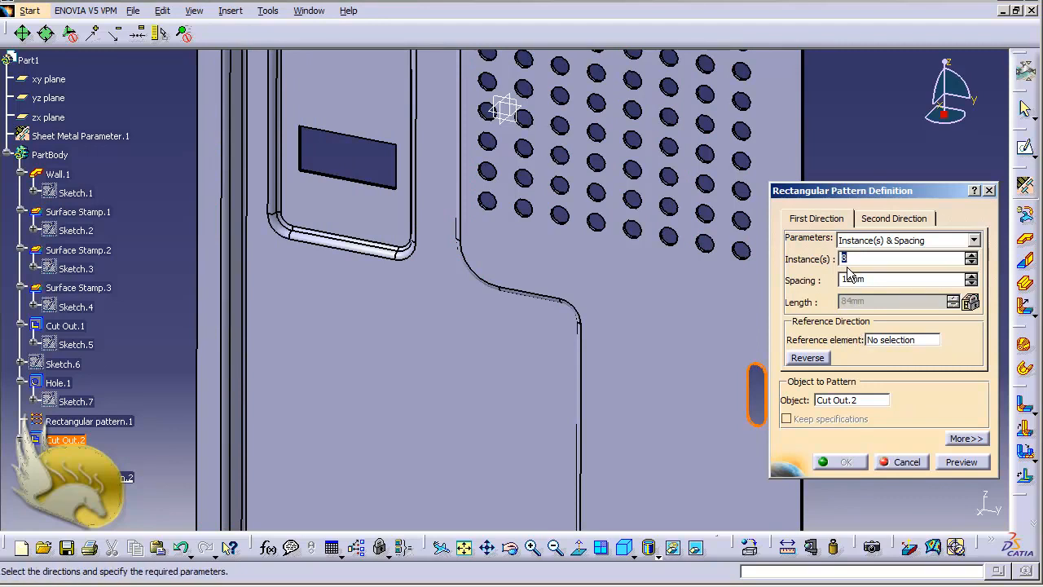
type("4")
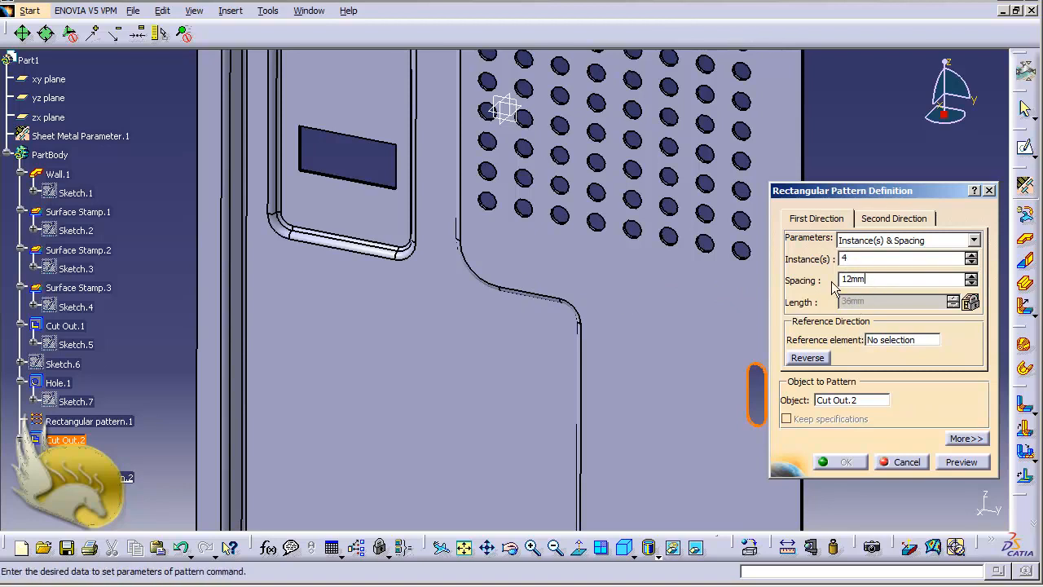
left_click_drag(880, 281, 825, 280)
type("15")
left_click(887, 340)
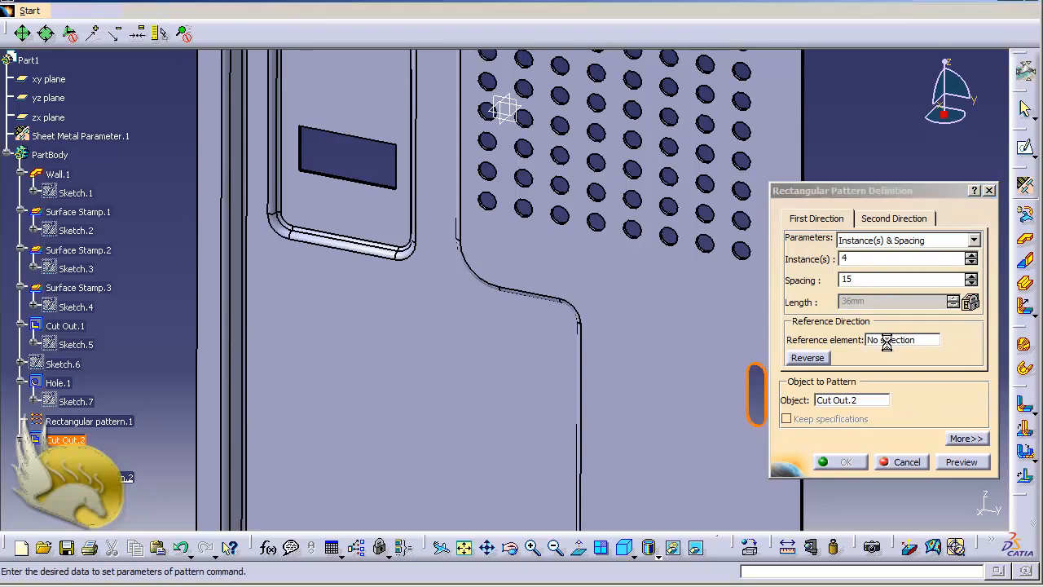
left_click(905, 342)
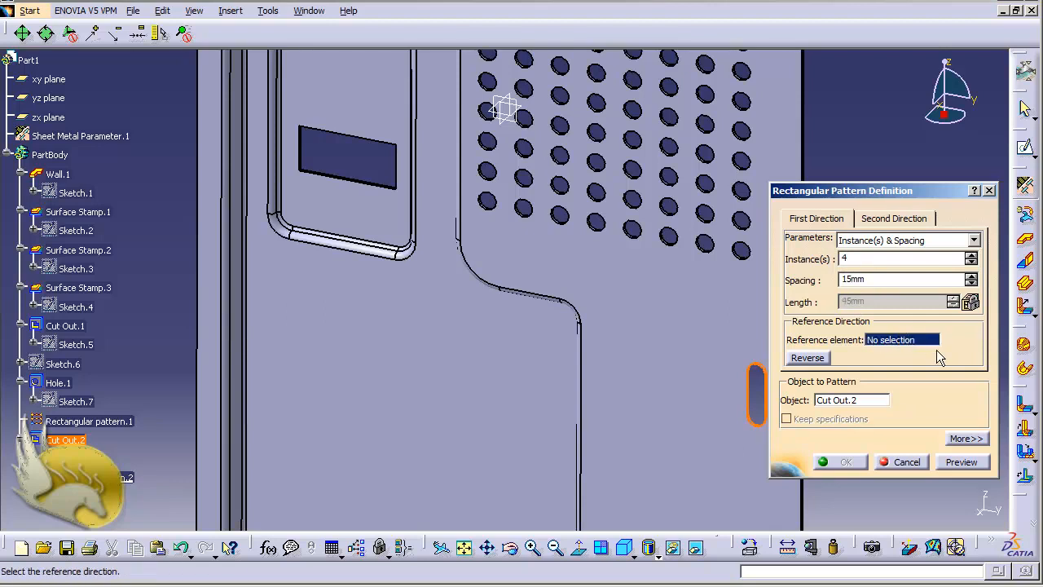
left_click(541, 298)
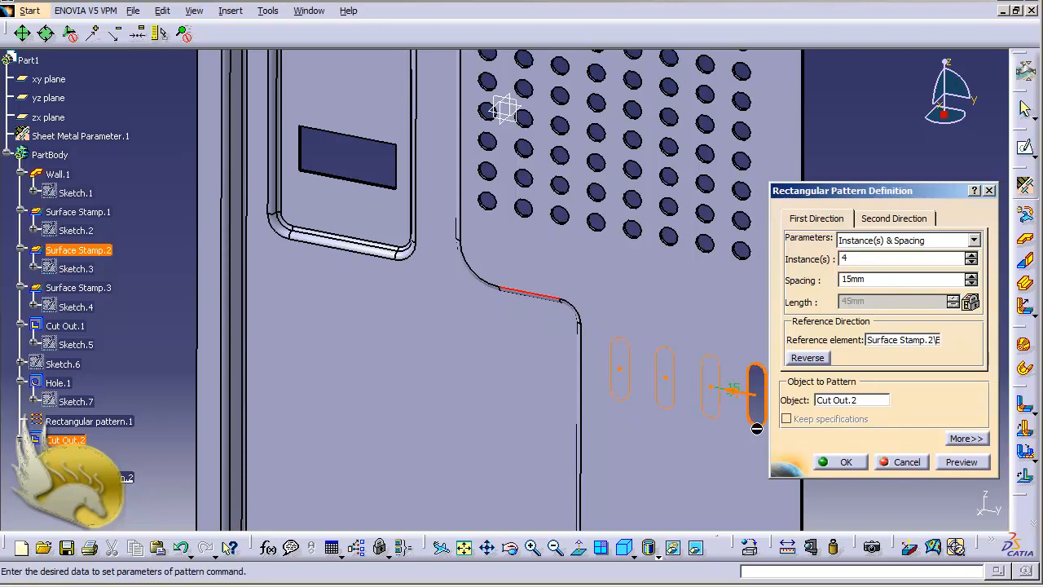
Define the pattern's second direction along the panel's outer vertical edge with 5 instances at 25 mm spacing, and create the pattern
left_click(893, 220)
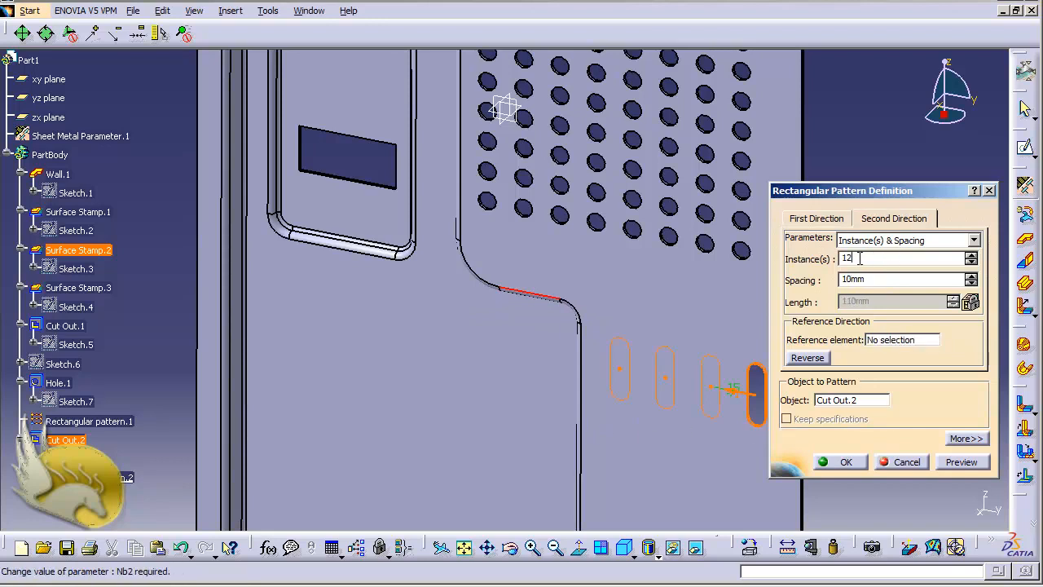
left_click_drag(859, 258, 828, 261)
type("5")
left_click(866, 279)
left_click_drag(869, 280, 816, 280)
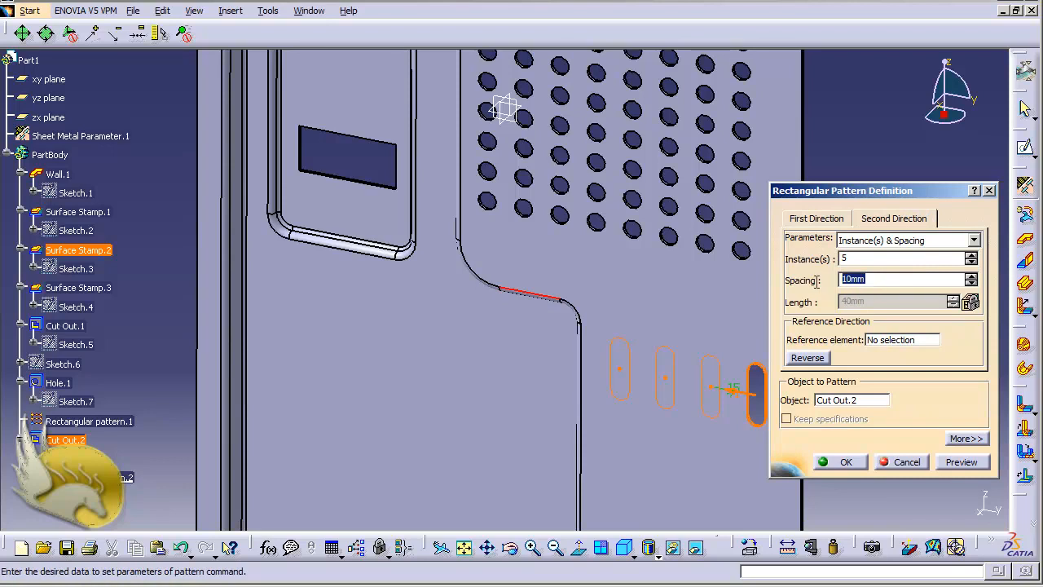
type("25")
left_click(870, 342)
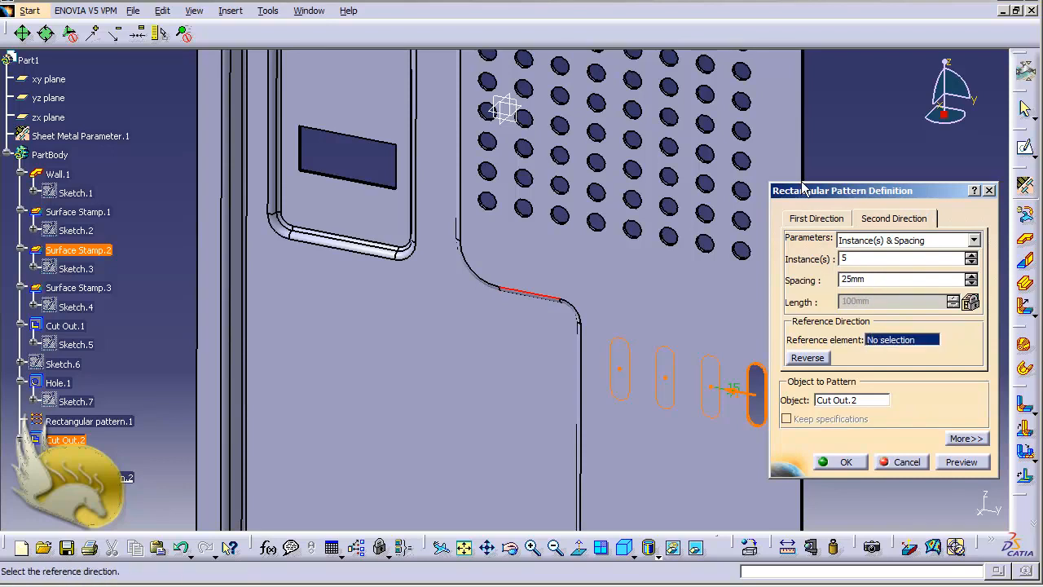
left_click(802, 181)
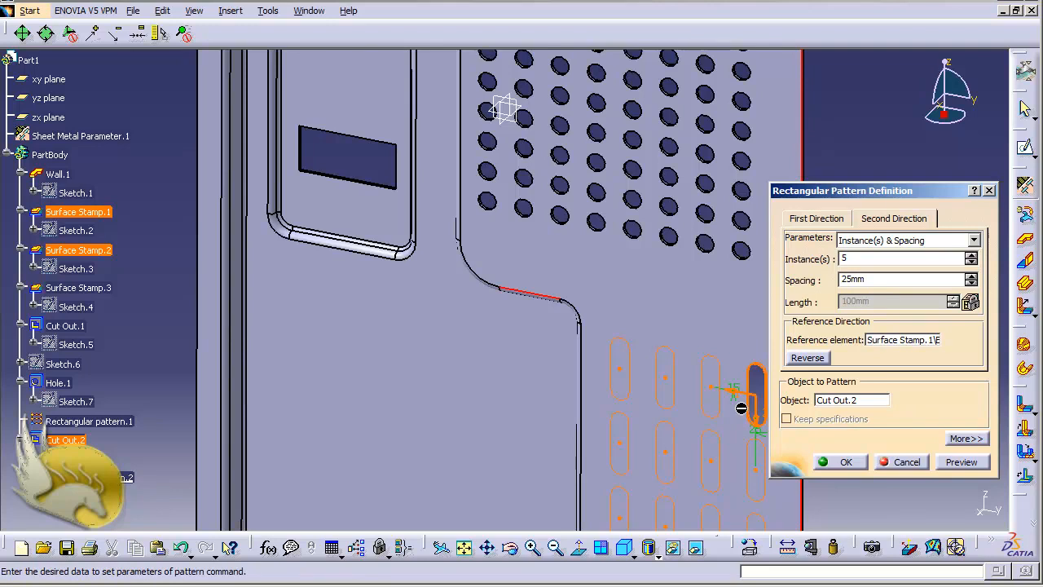
left_click(847, 462)
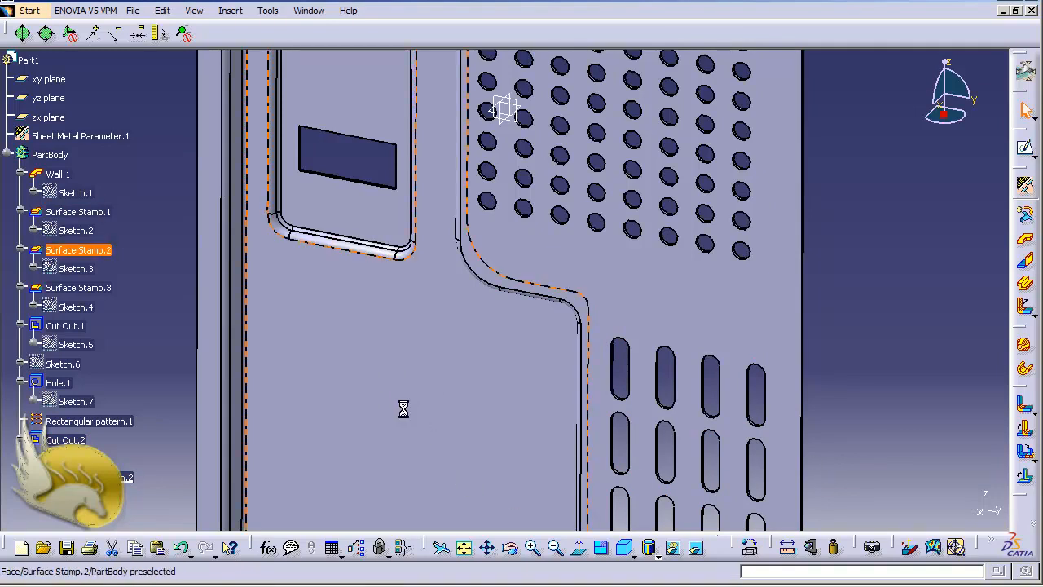
Sketch a rectangle about 88 mm wide and 14 mm high on the large lower stamp's face, below the smaller inner stamp
left_click(392, 451)
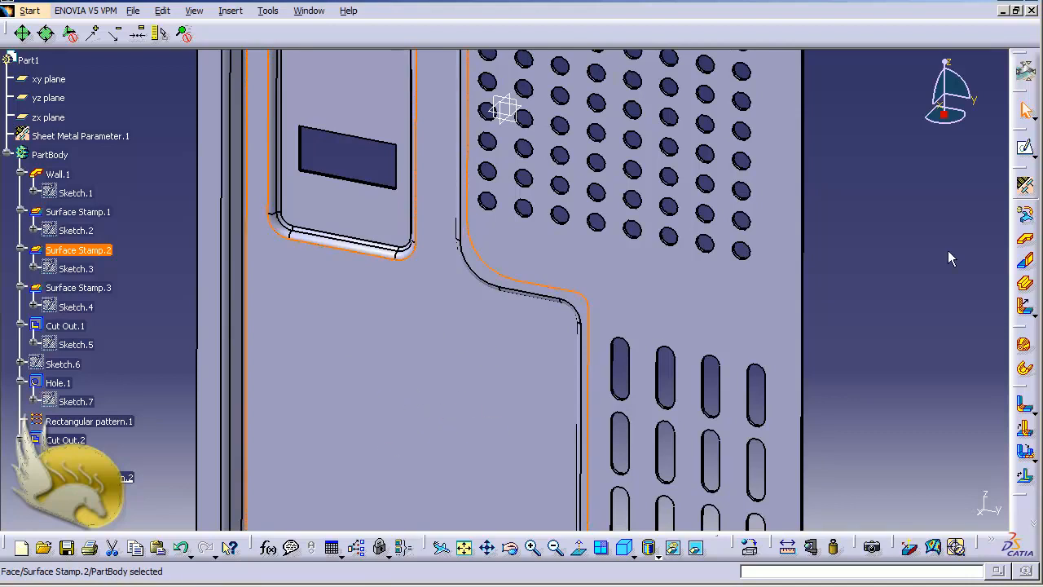
left_click(1025, 148)
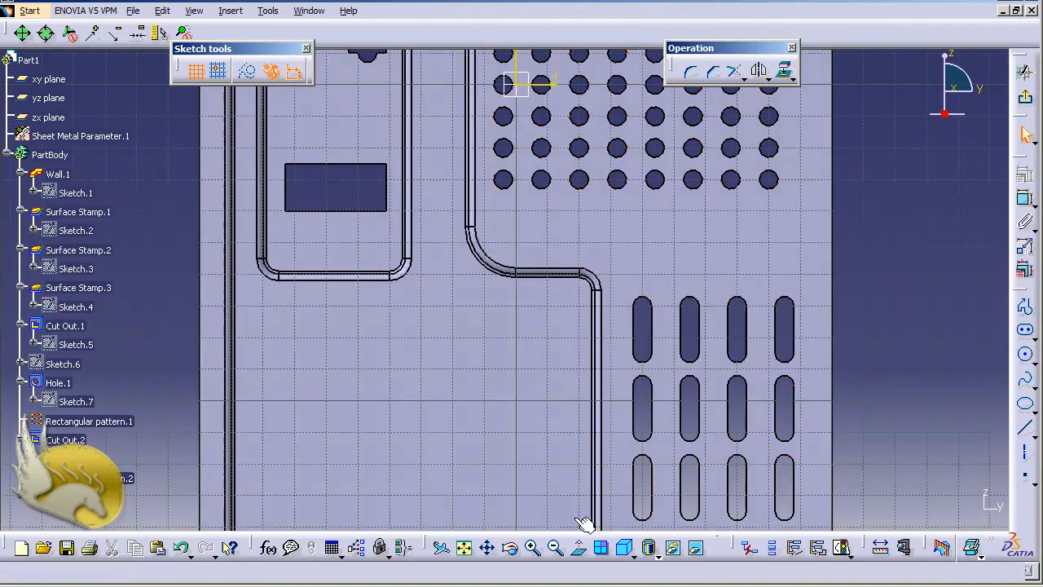
left_click(1030, 336)
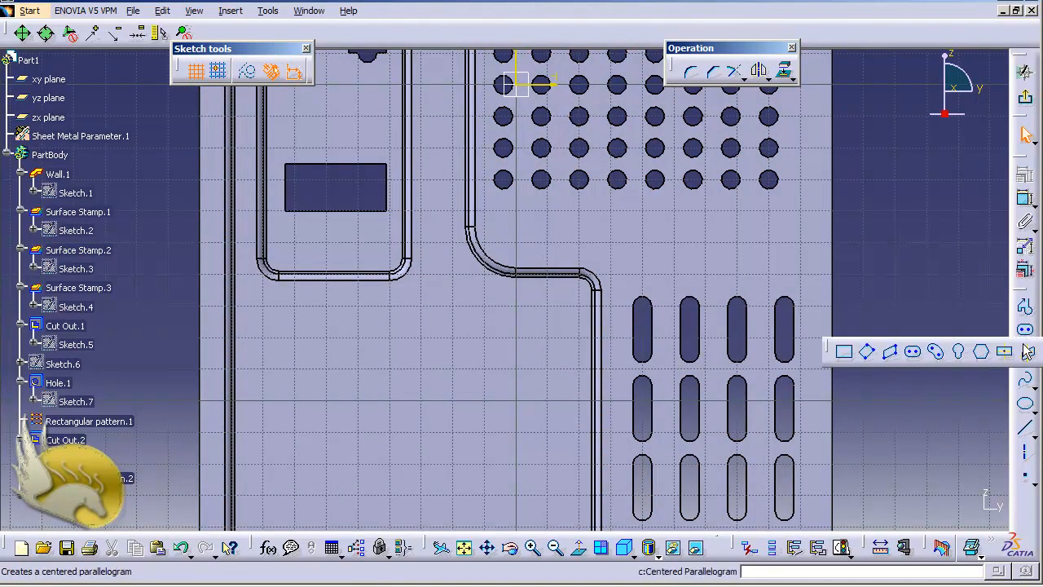
left_click(843, 351)
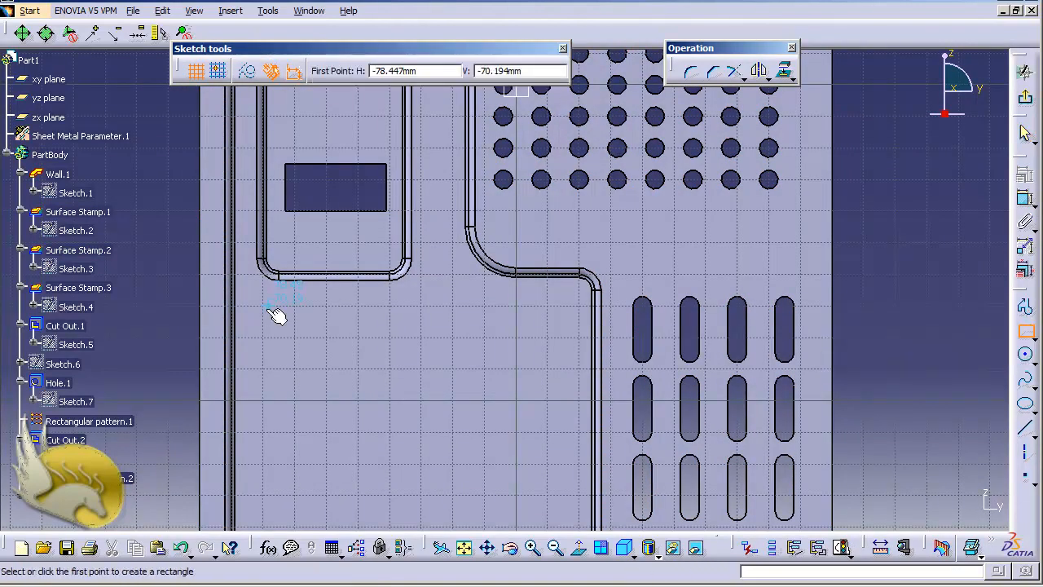
left_click(268, 307)
left_click(546, 351)
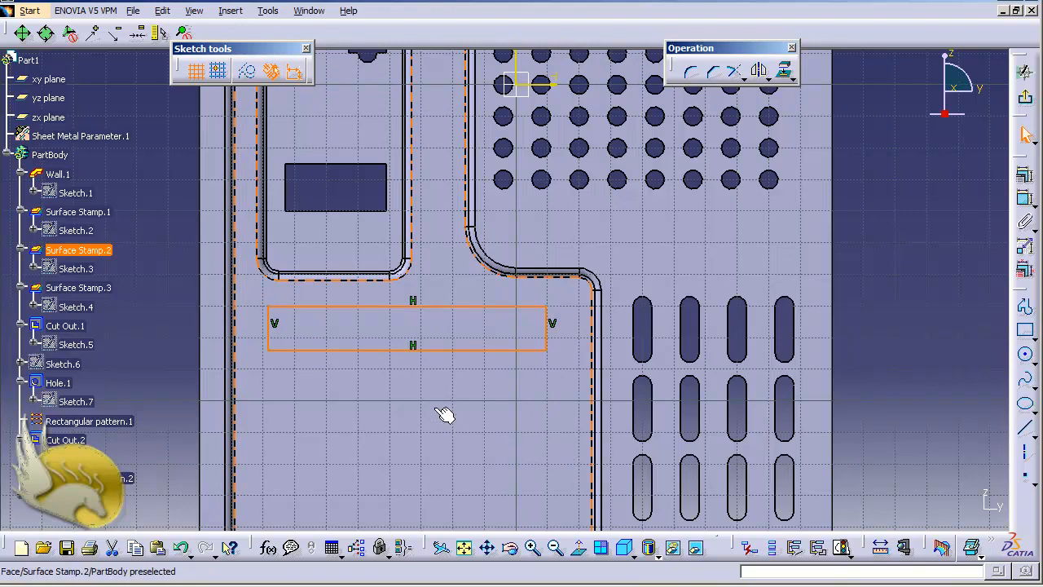
Dimension the rectangle's horizontal lower edge and set its length to 100 mm
left_click(1025, 198)
left_click(471, 351)
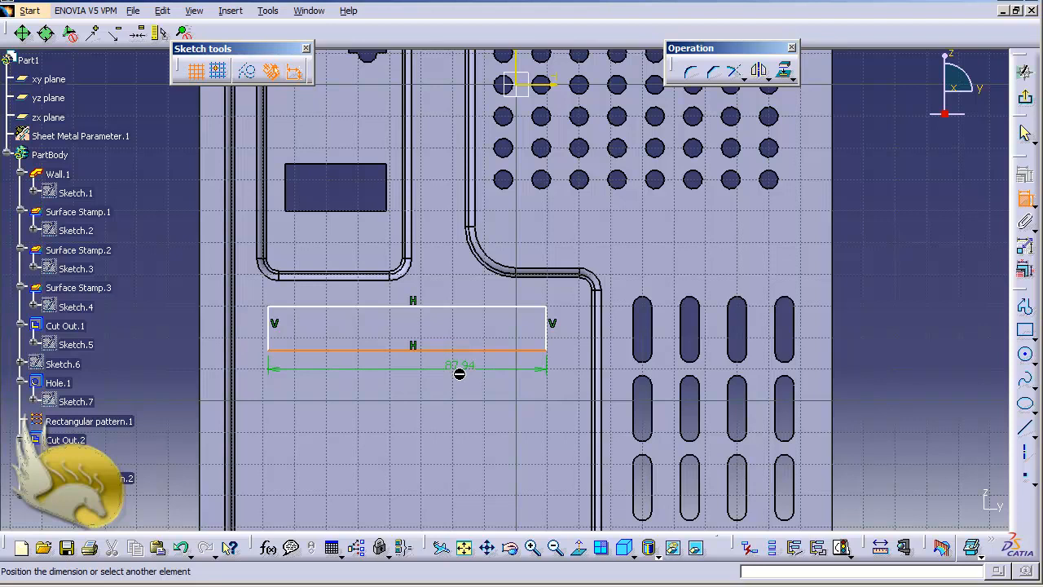
left_click(447, 371)
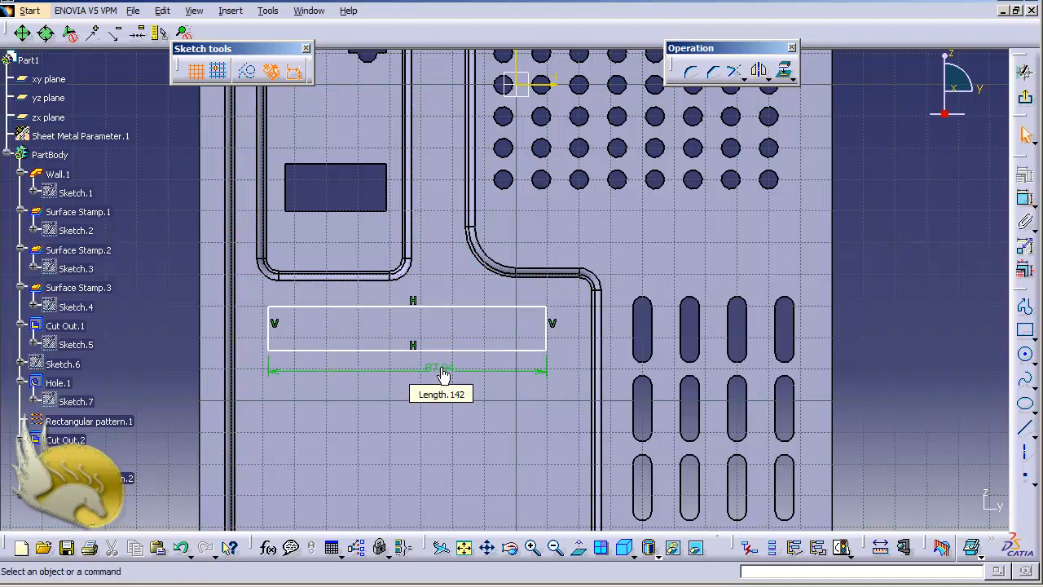
double_click(438, 371)
type("100")
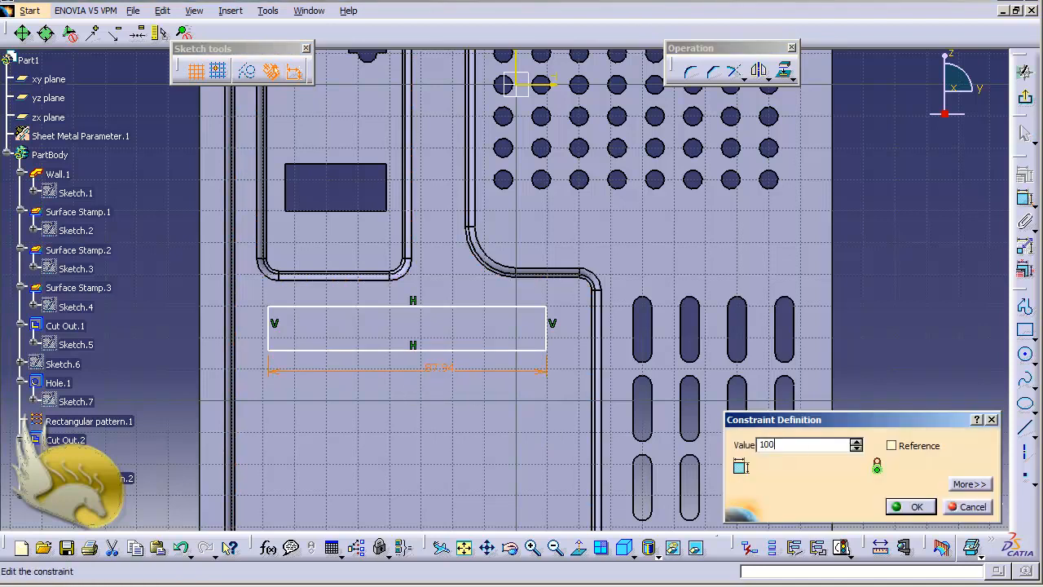
key("Return")
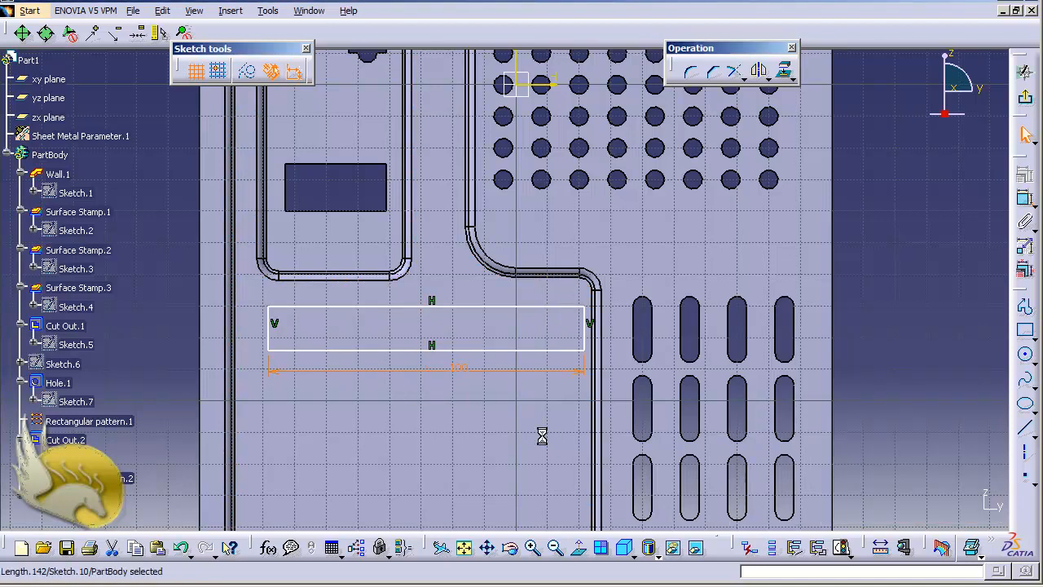
Dimension the rectangle's short vertical edge and set the height to 10 mm
left_click(1024, 206)
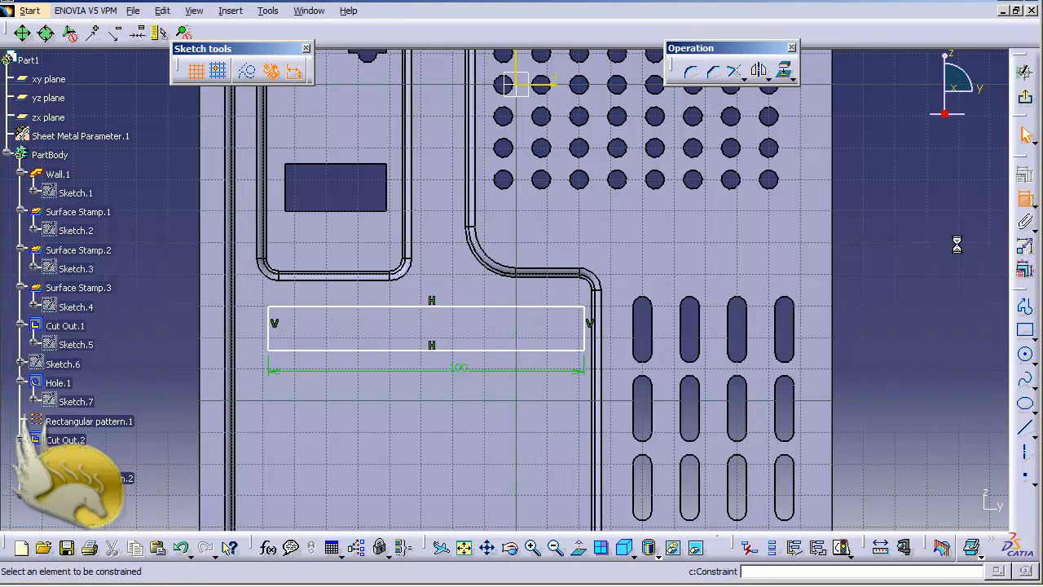
left_click(270, 334)
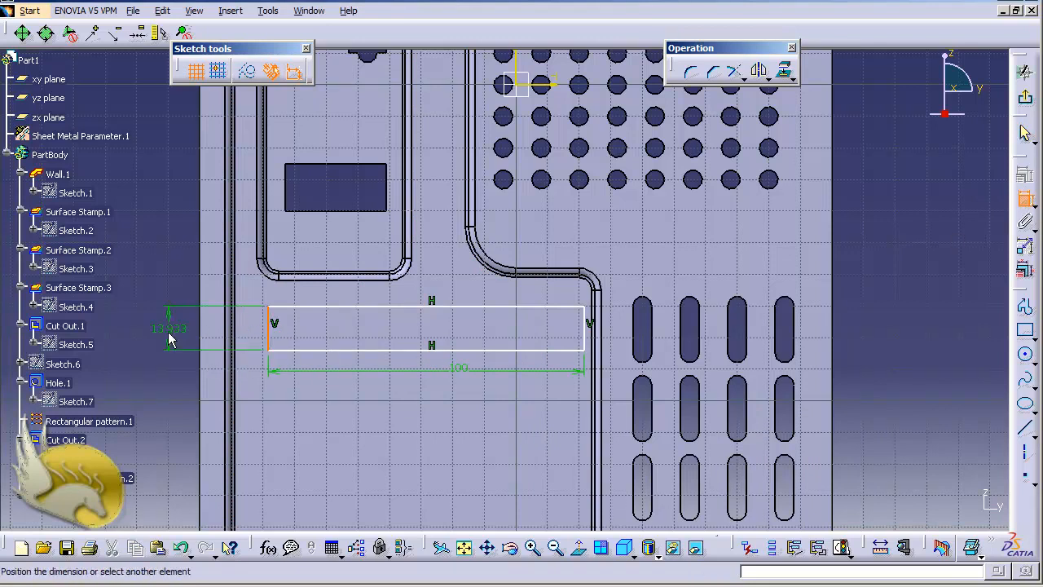
left_click(170, 330)
double_click(159, 330)
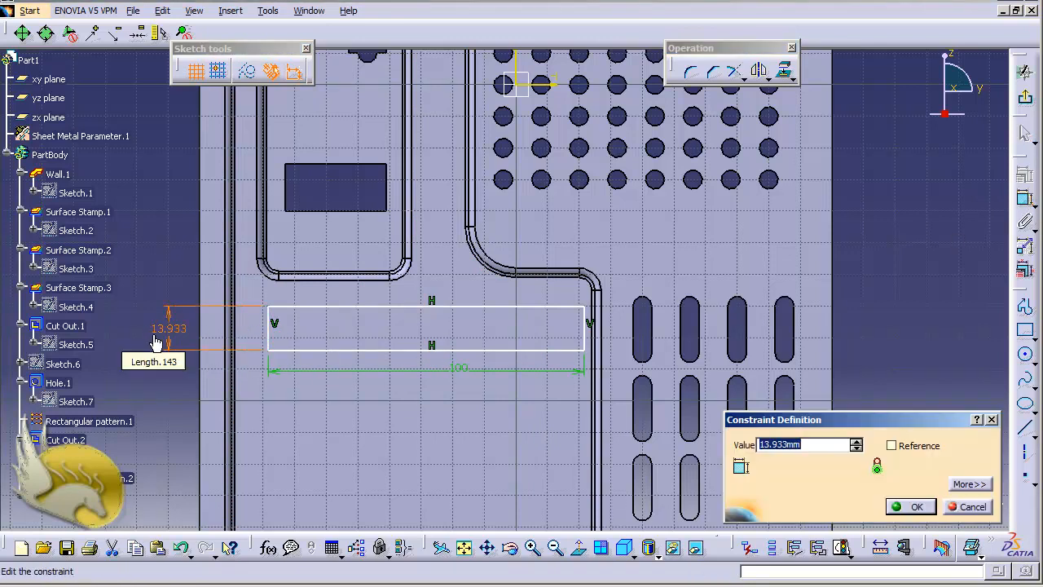
type("10")
key("Return")
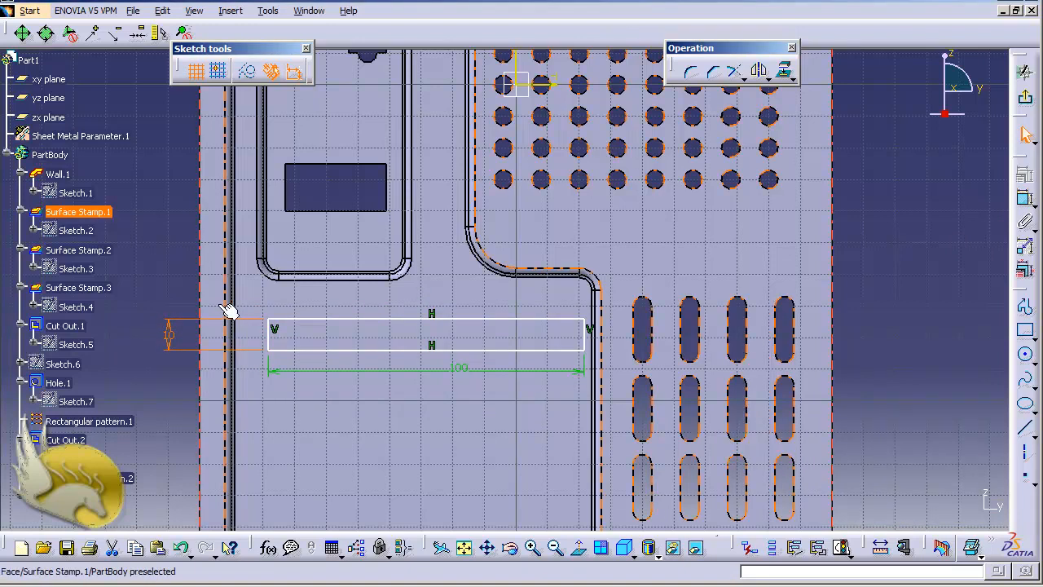
Constrain the rectangle's vertical edge nearest the elongated holes to 17.5 mm from the sketch's vertical axis
left_click(584, 342)
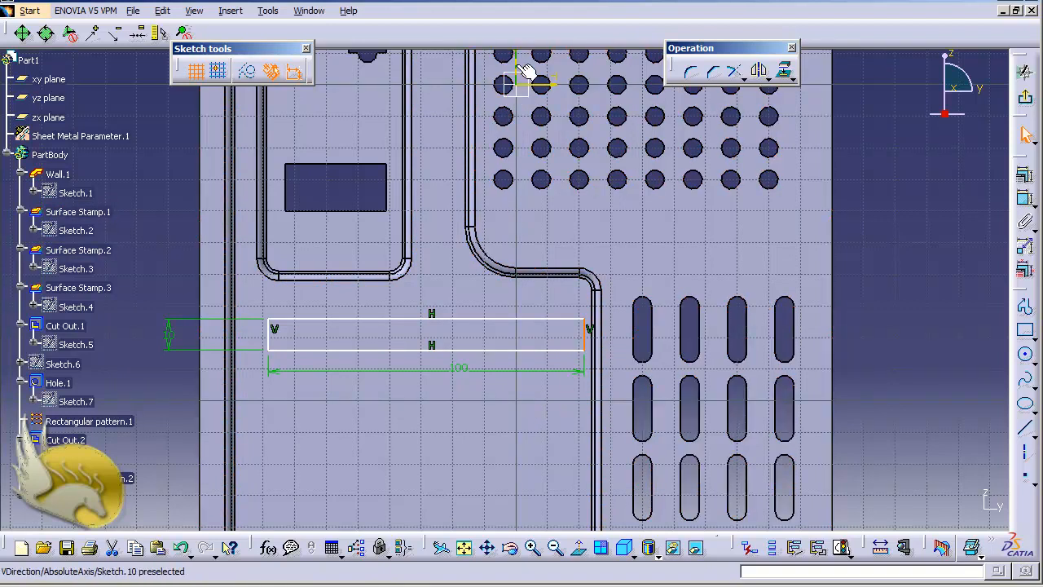
left_click(521, 69, "ctrl")
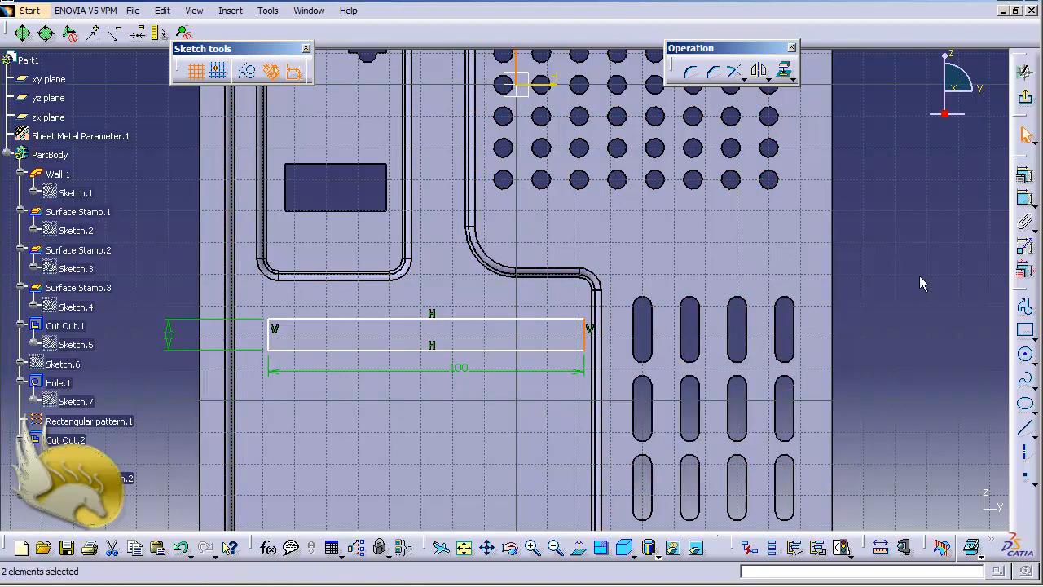
left_click(1025, 198)
left_click(562, 237)
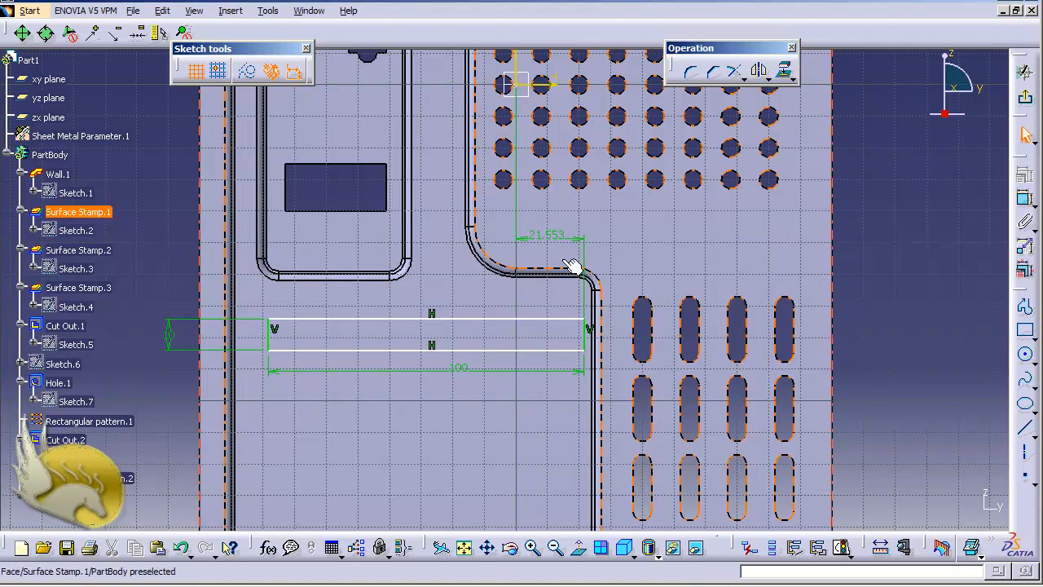
double_click(562, 237)
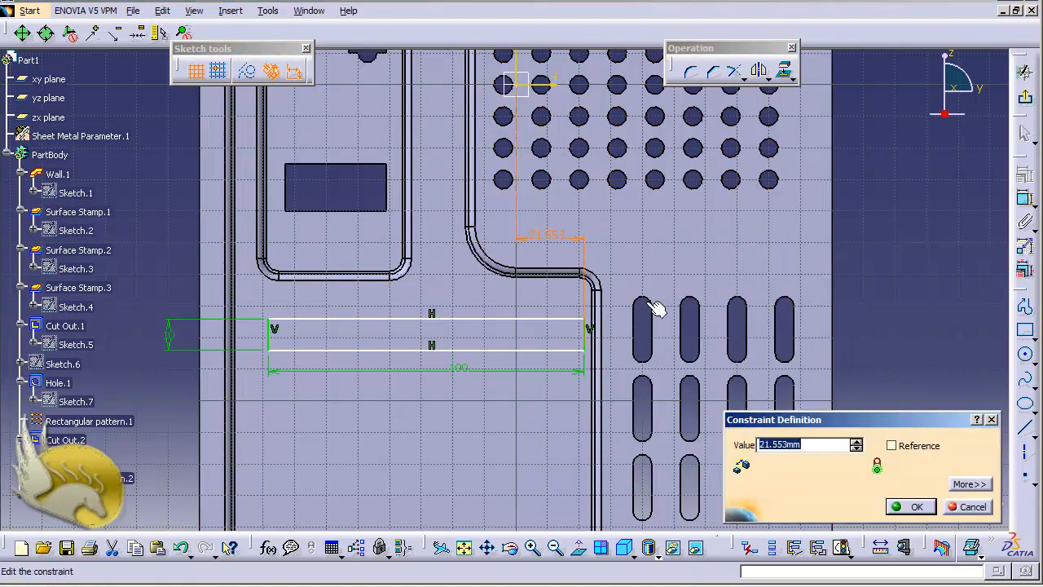
type("17")
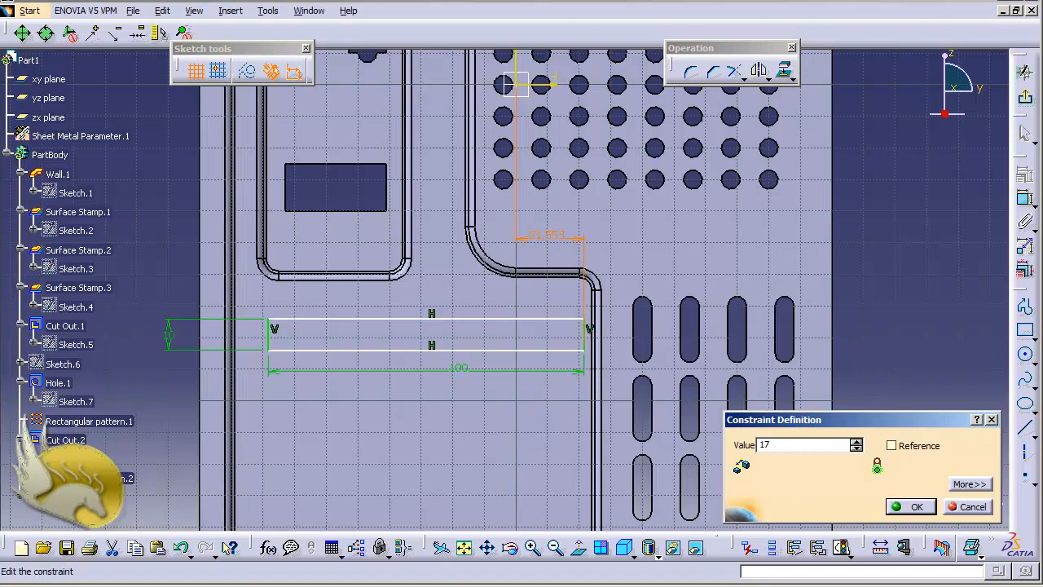
type(".5")
key("Return")
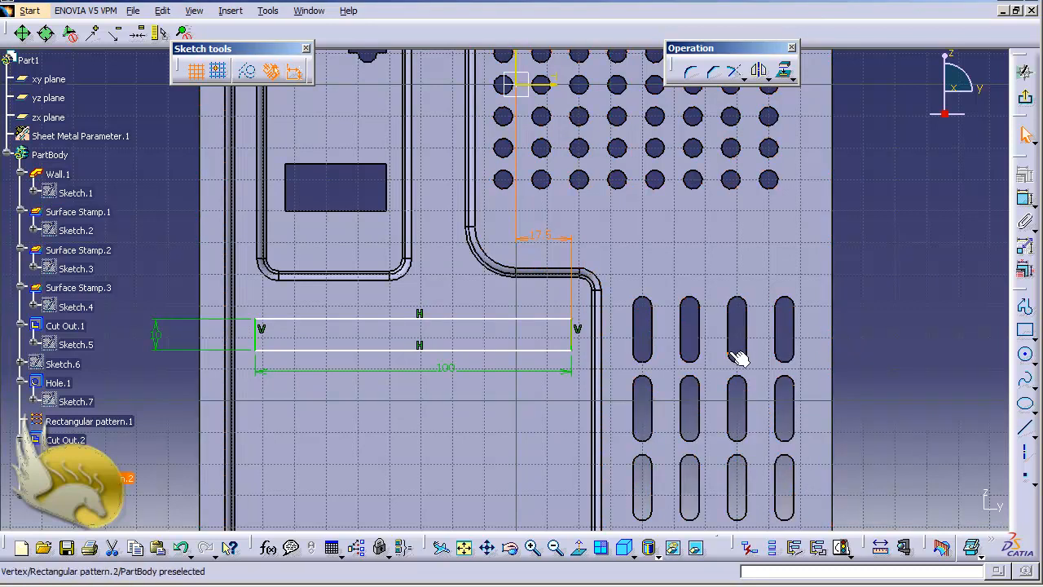
Constrain the rectangle's upper edge to 75 mm below the sketch's horizontal axis
left_click(538, 319)
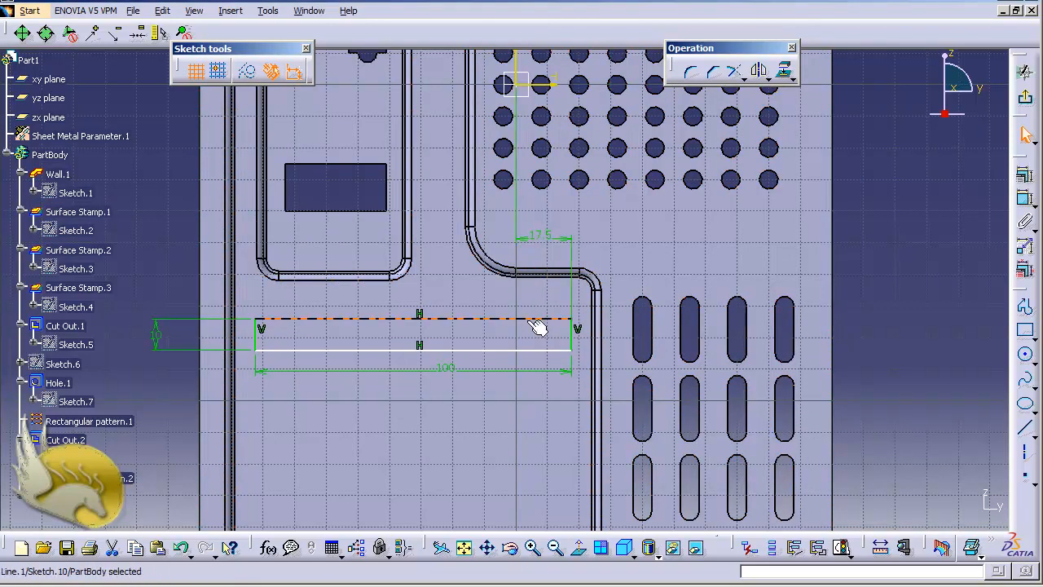
left_click(539, 85, "ctrl")
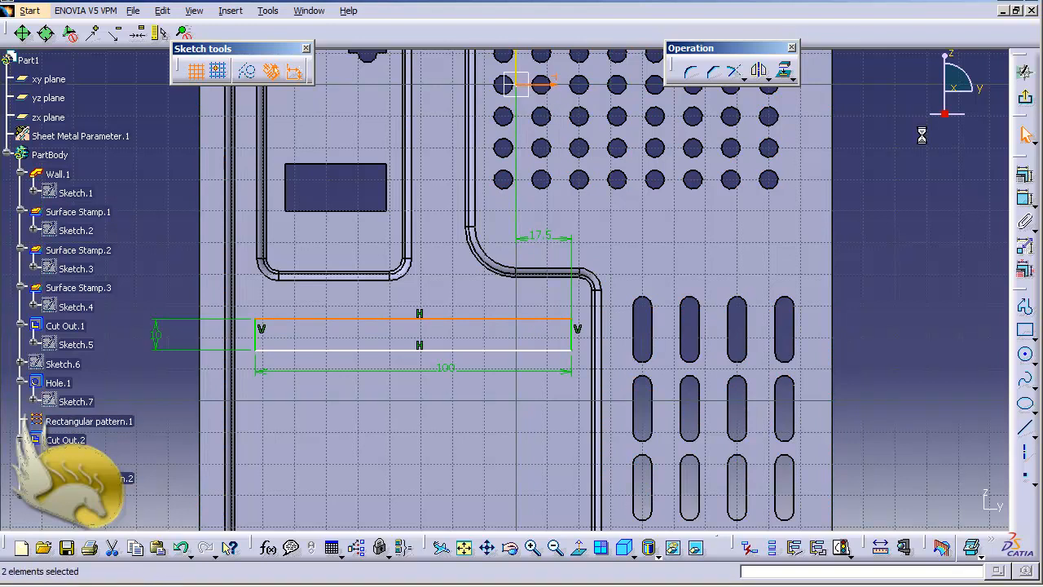
left_click(1025, 197)
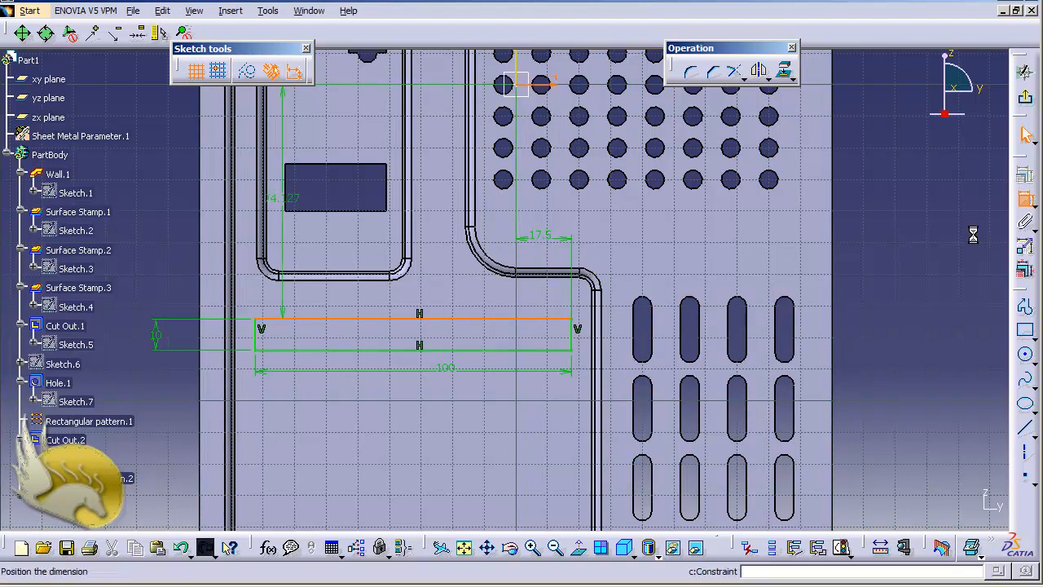
left_click(884, 252)
double_click(884, 248)
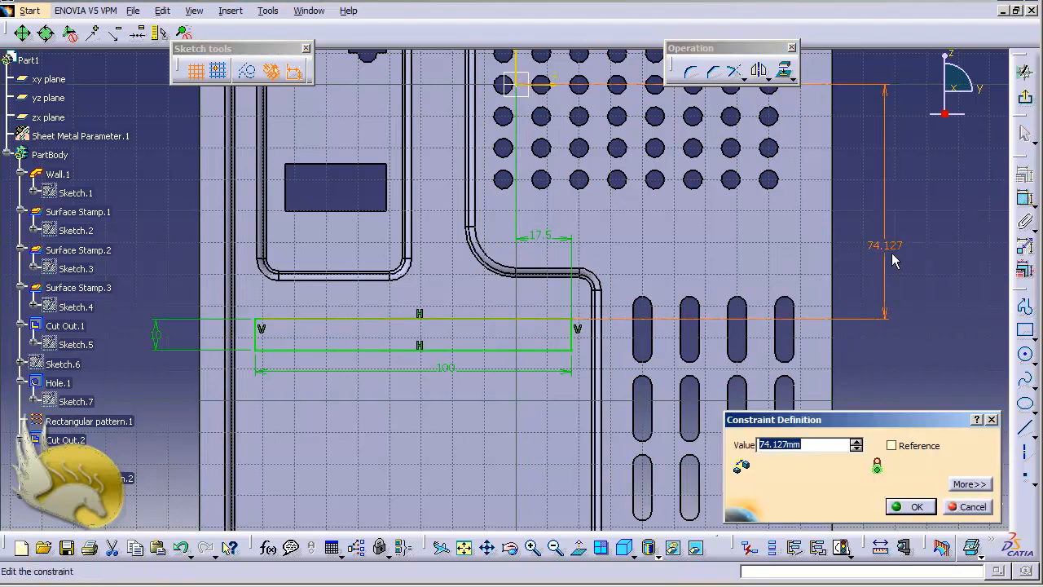
type("75")
key("Return")
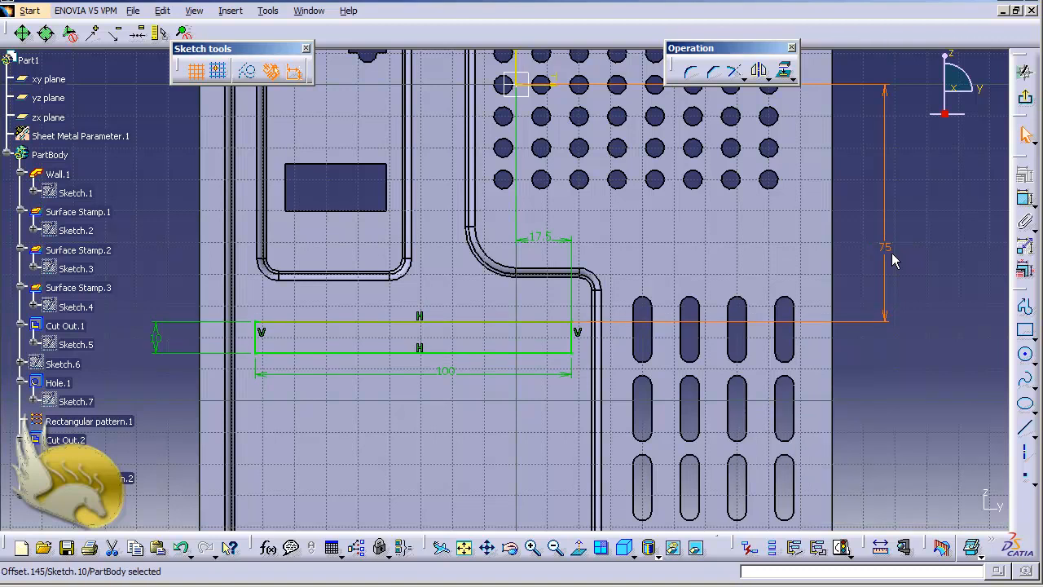
Exit the sketch and cut the rectangle through the stamp with a Sheetmetal standard Cut Out, limit Up to last
left_click(1025, 97)
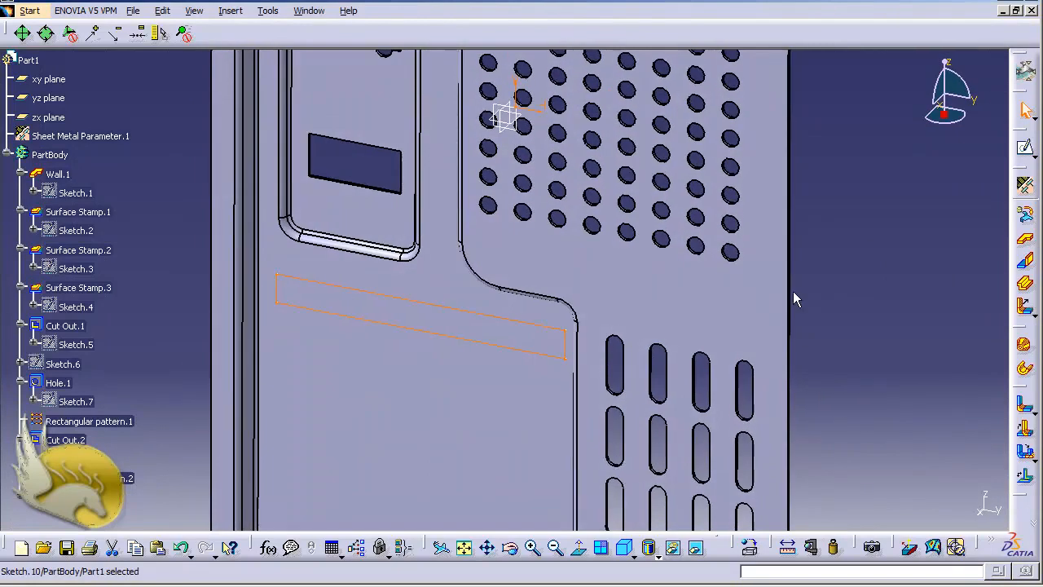
left_click(230, 11)
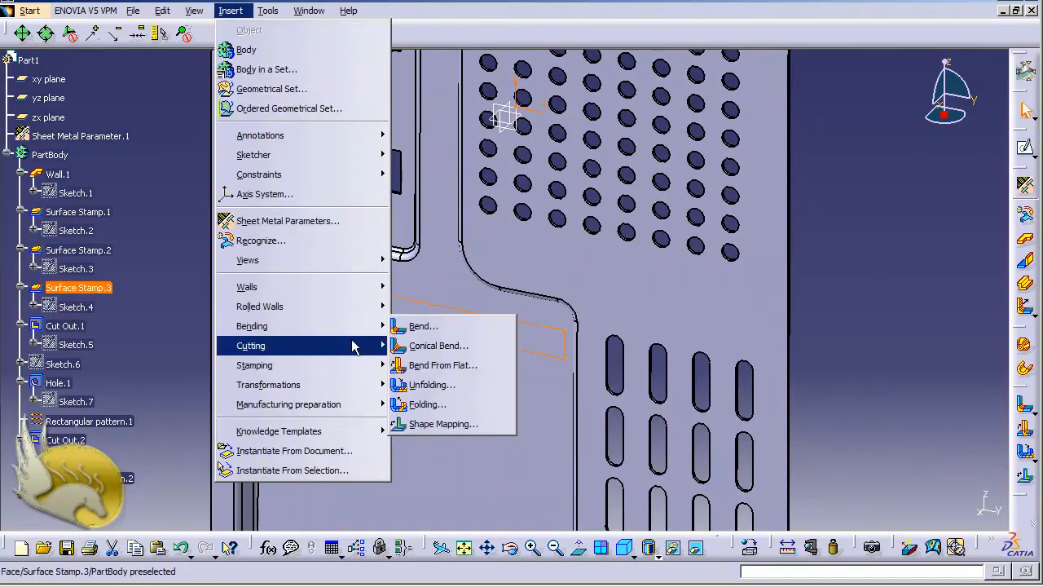
mouse_move(355, 346)
left_click(412, 346)
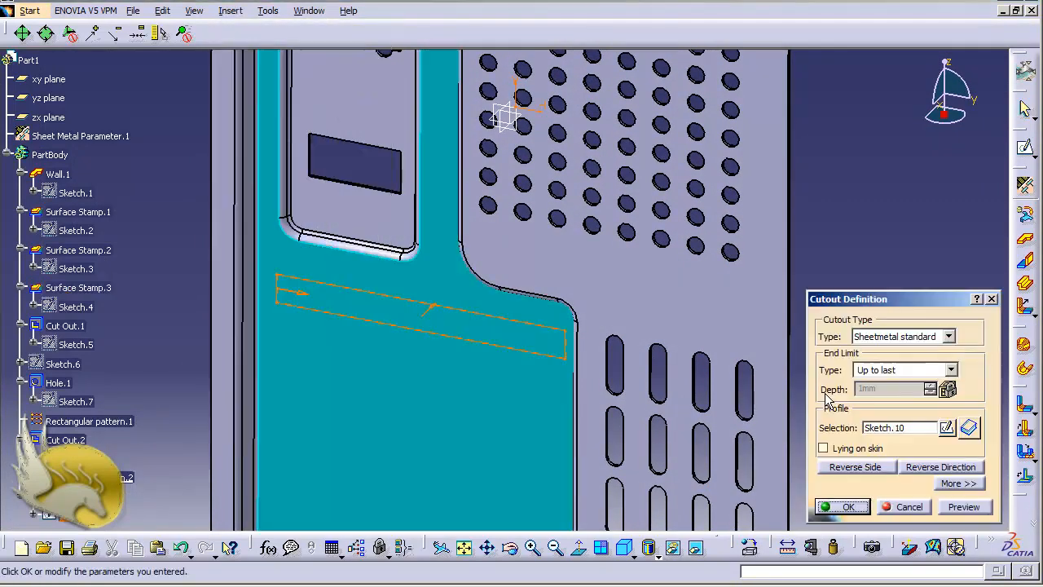
left_click(843, 507)
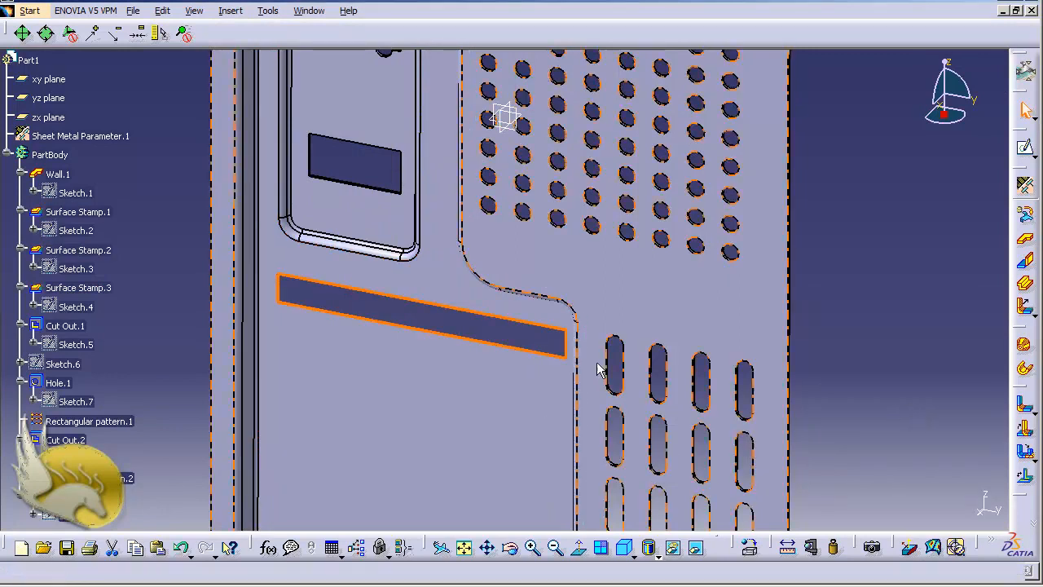
Create a rectangular pattern of the rectangular cutout with 7 instances at 18 mm spacing along the panel's outer vertical edge
left_click(230, 12)
mouse_move(286, 384)
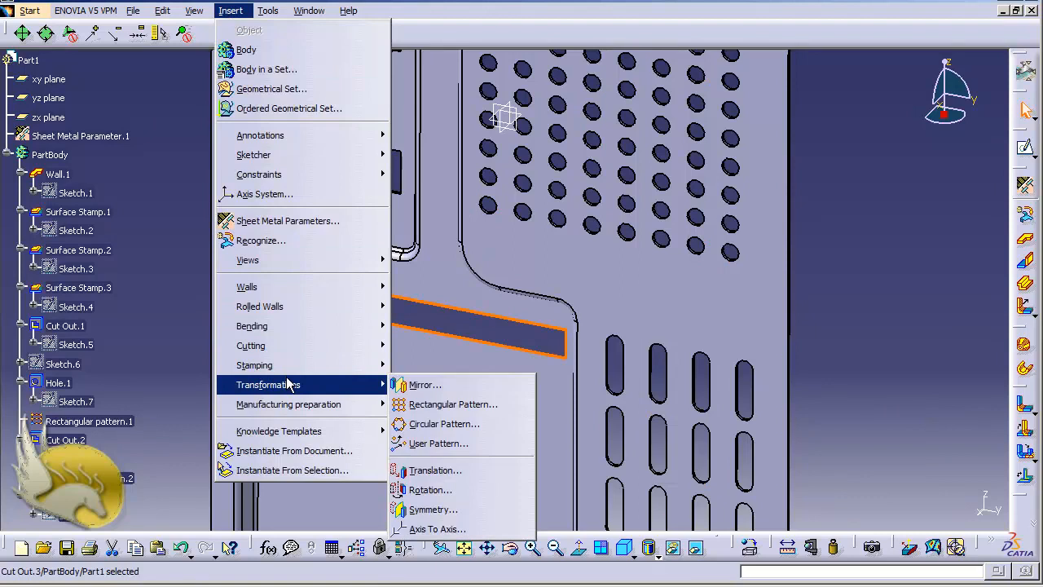
left_click(424, 404)
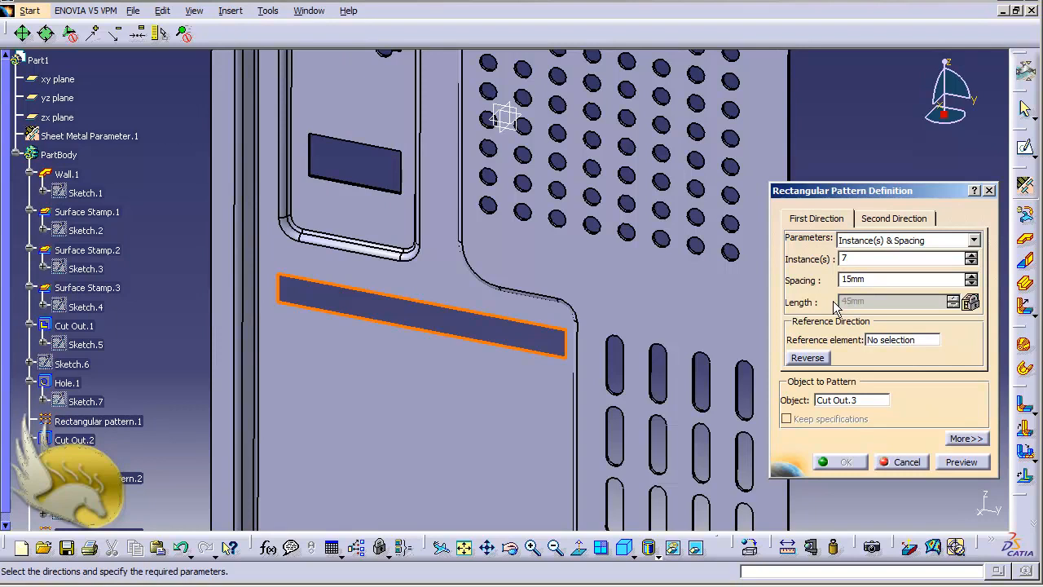
left_click(971, 277)
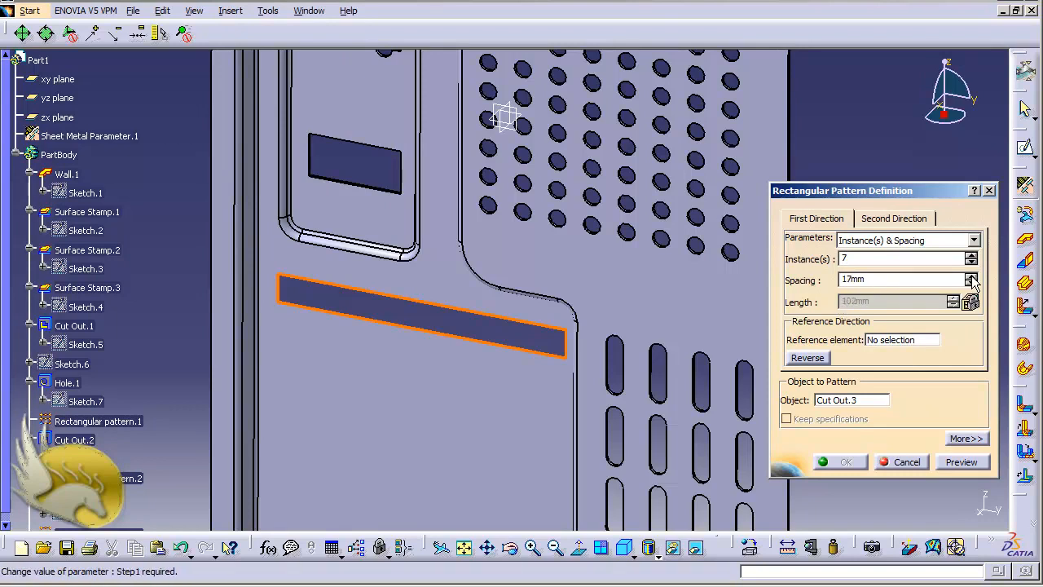
left_click(971, 277)
left_click(890, 341)
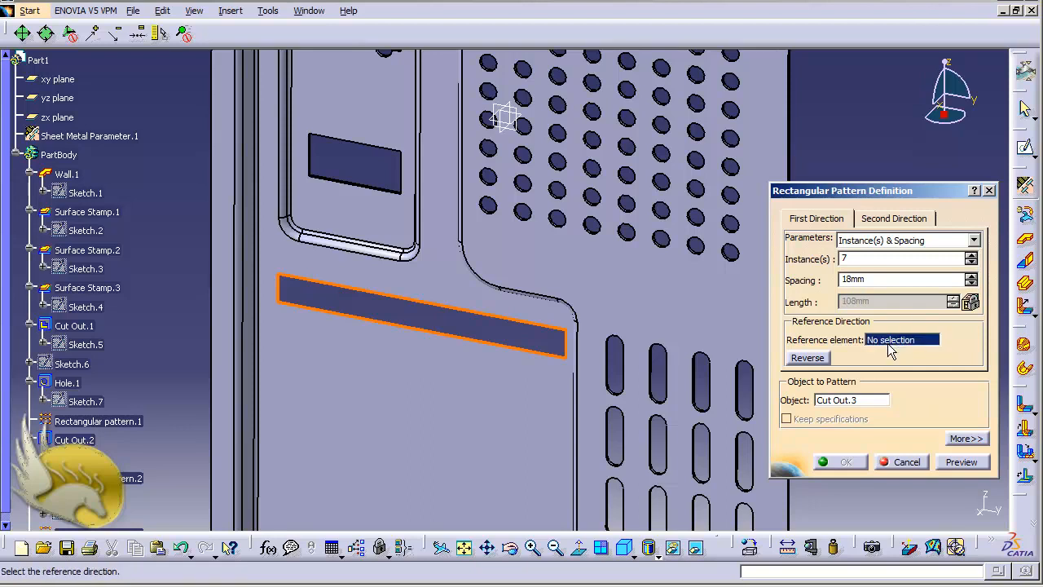
left_click(788, 171)
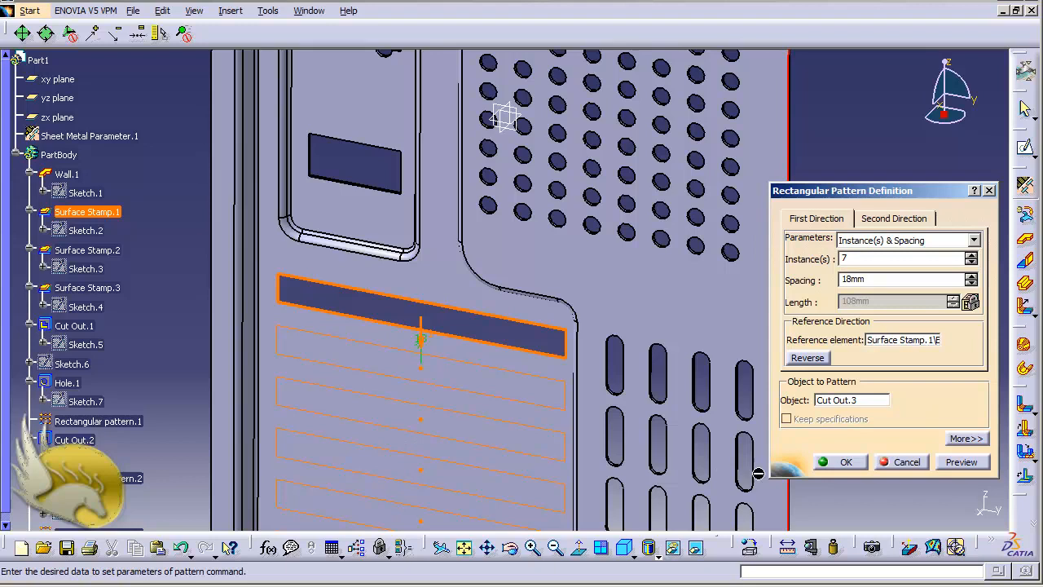
left_click(846, 461)
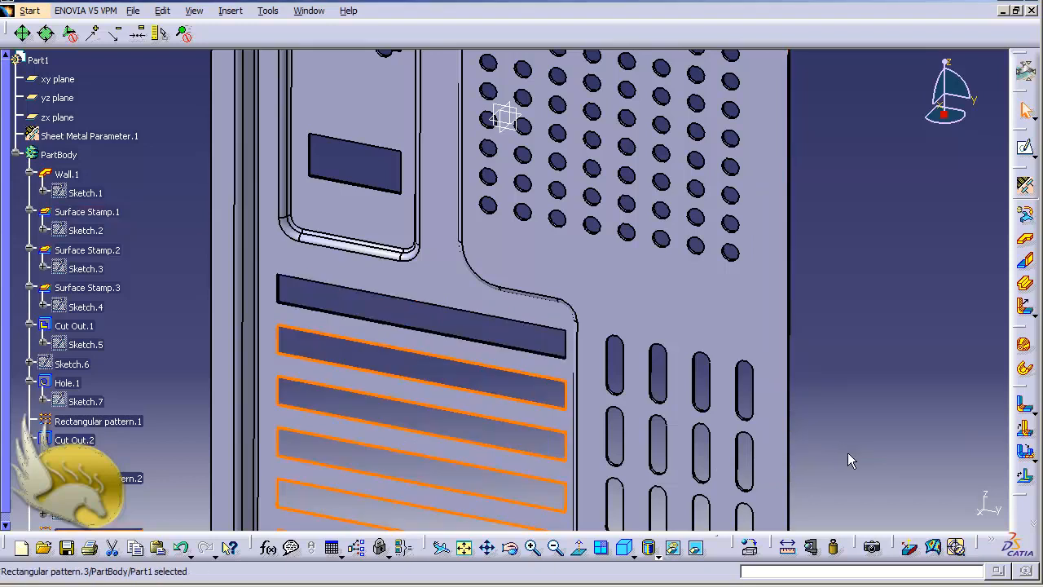
Examine the whole panel with its stamps, patterned round holes, elongated holes and rectangular slots
key("ctrl+Page_Down")
key("ctrl+Page_Down")
key("ctrl+Page_Down")
key("ctrl+Page_Down")
key("ctrl+Page_Down")
key("ctrl+Page_Down")
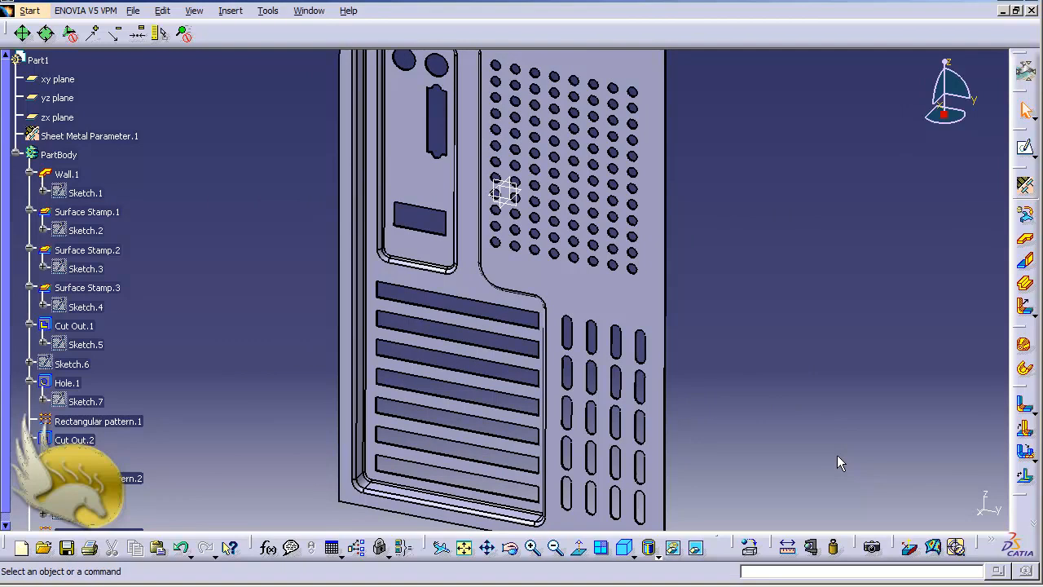
key("ctrl+Page_Down")
key("ctrl+Page_Down")
key("ctrl+Page_Down")
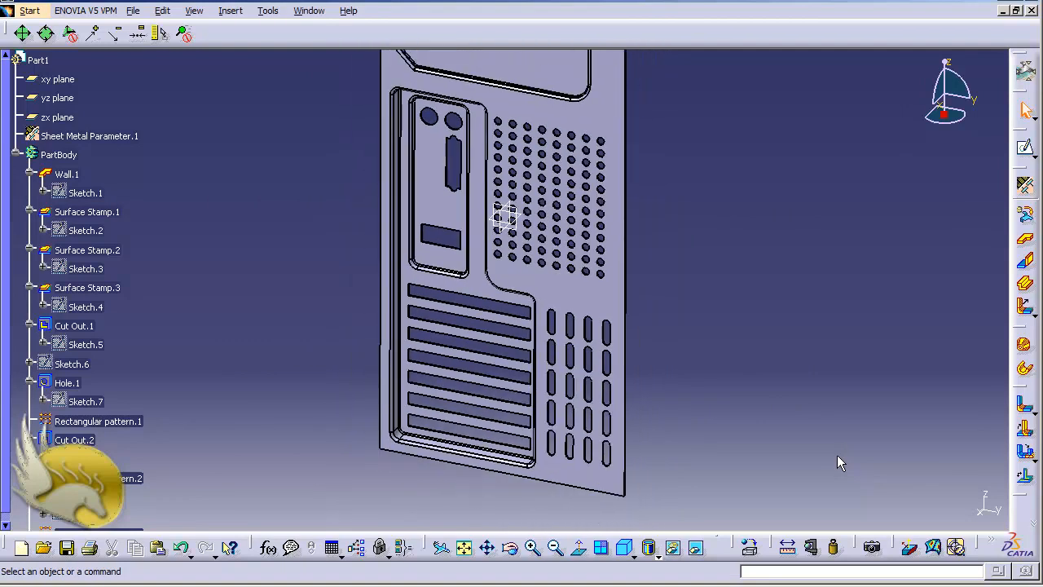